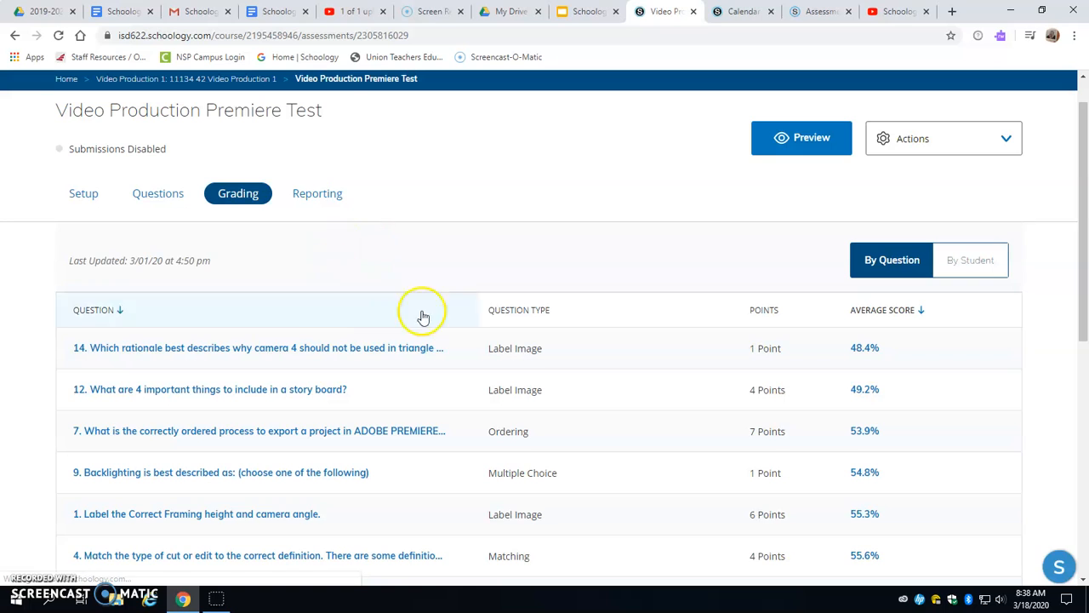
# - Review the test's setup options, from instructions and assessment settings to the student toolbar tools and number of attempts
pyautogui.click(85, 194)
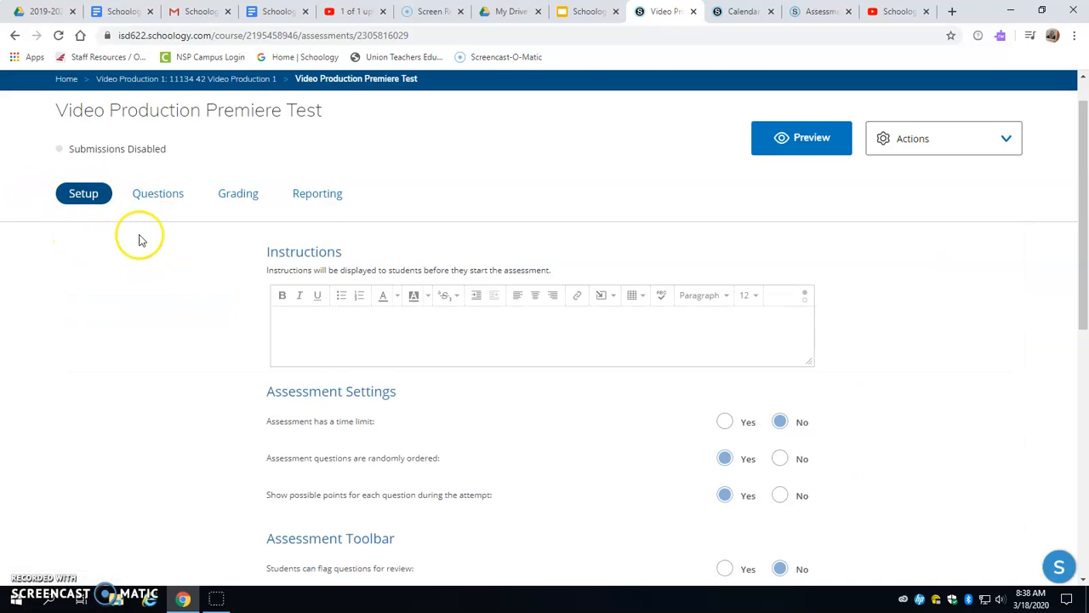
pyautogui.scroll(-3, 586, 289)
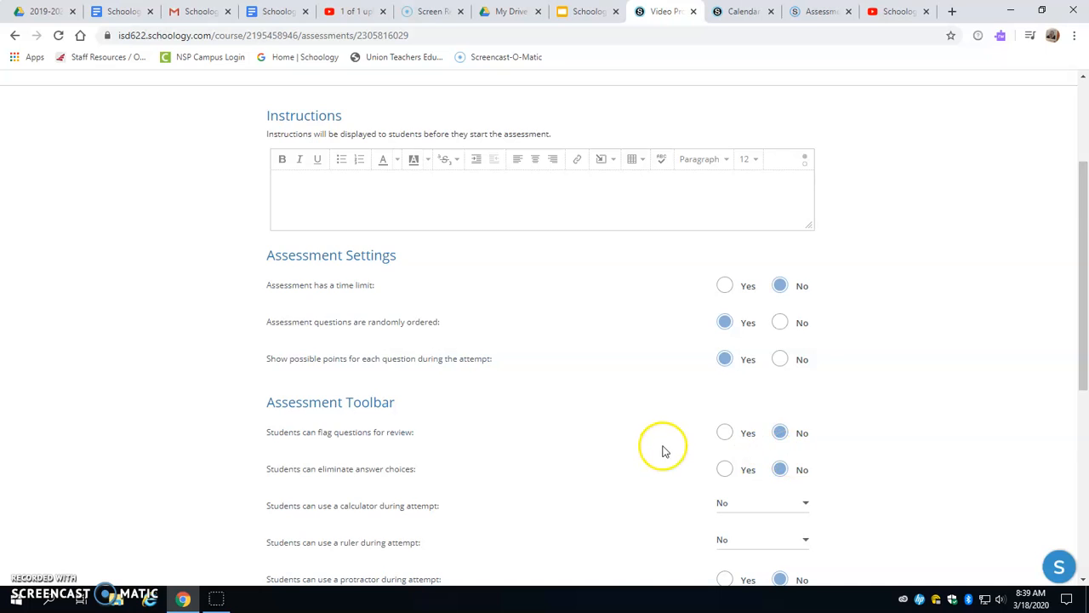
pyautogui.scroll(-3, 664, 447)
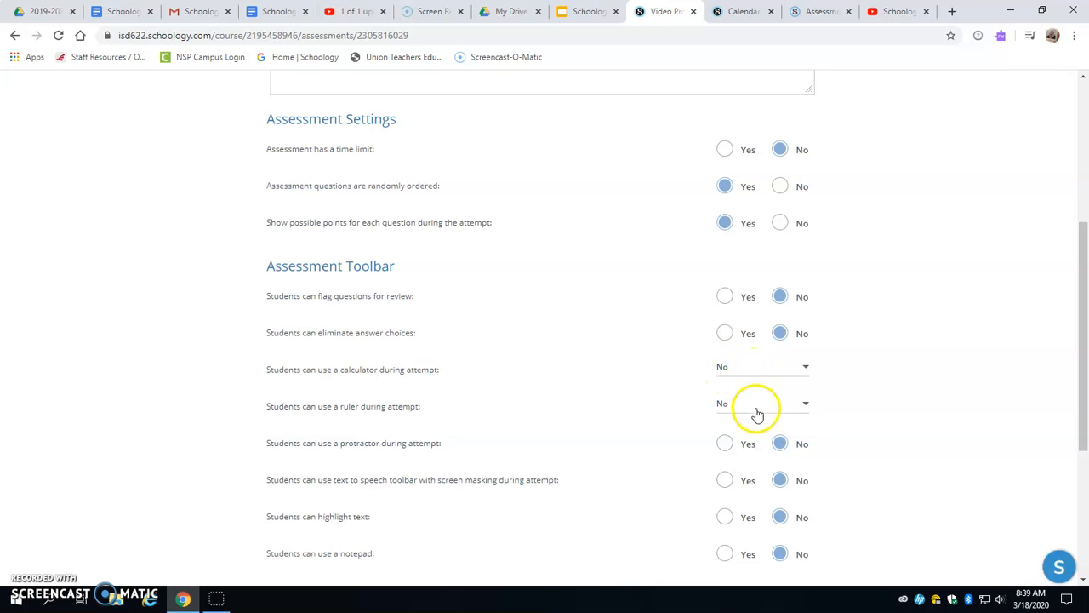
pyautogui.scroll(-2, 505, 362)
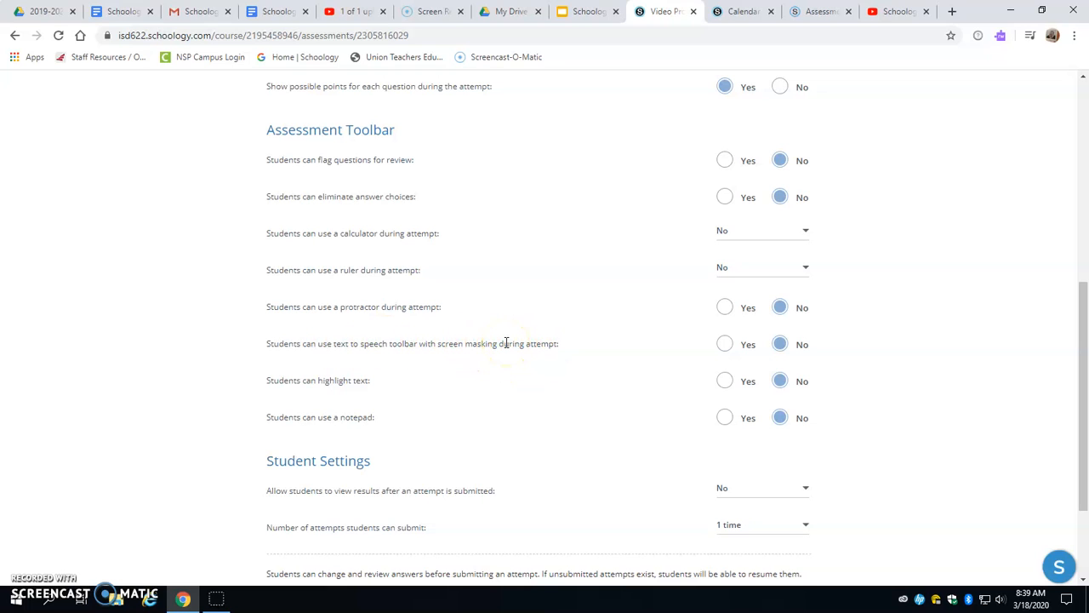
pyautogui.scroll(-2, 505, 346)
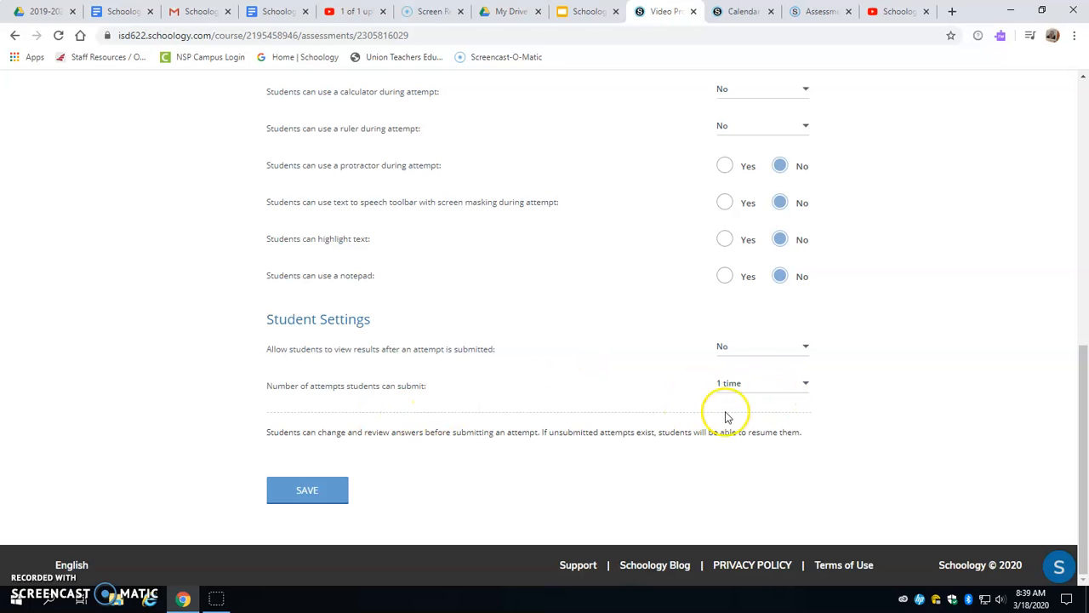
pyautogui.scroll(7, 477, 409)
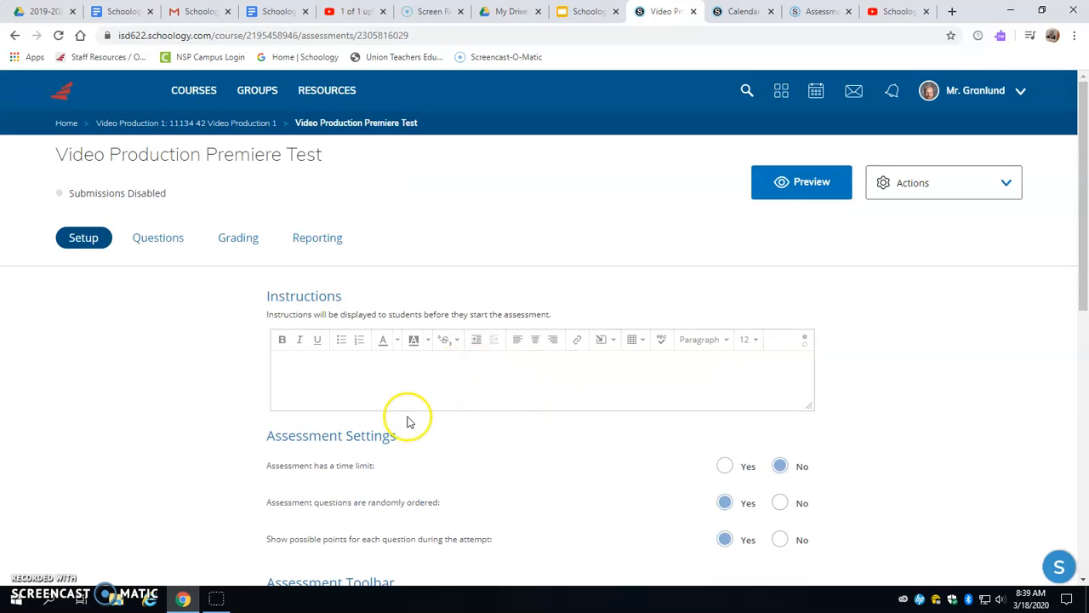
# - From the test's question list, open label image question 01, examine its response boxes and possible responses, and close it
pyautogui.click(159, 239)
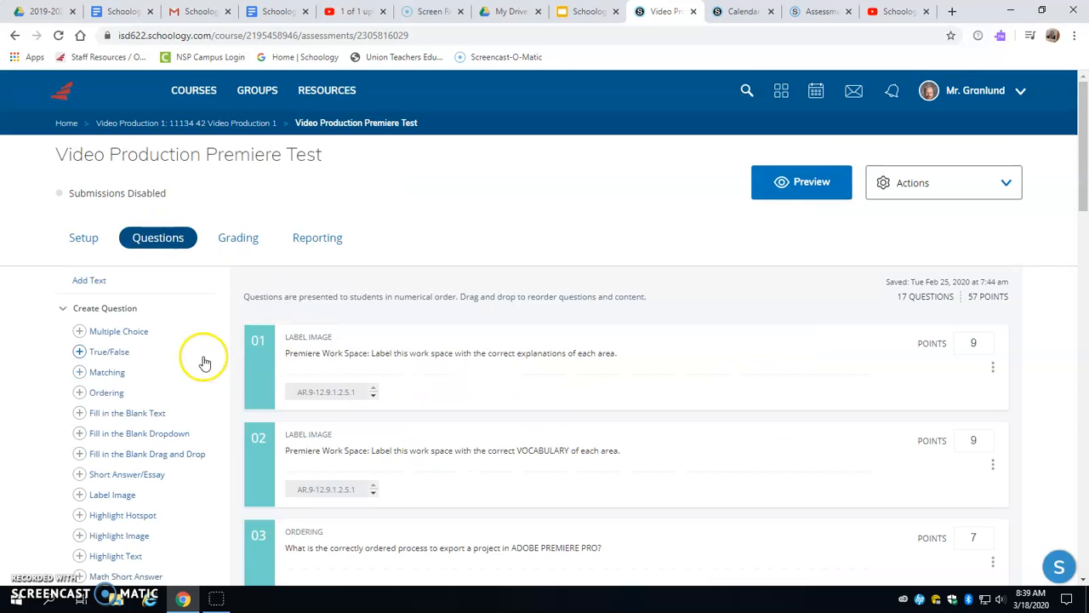
pyautogui.scroll(-2, 207, 351)
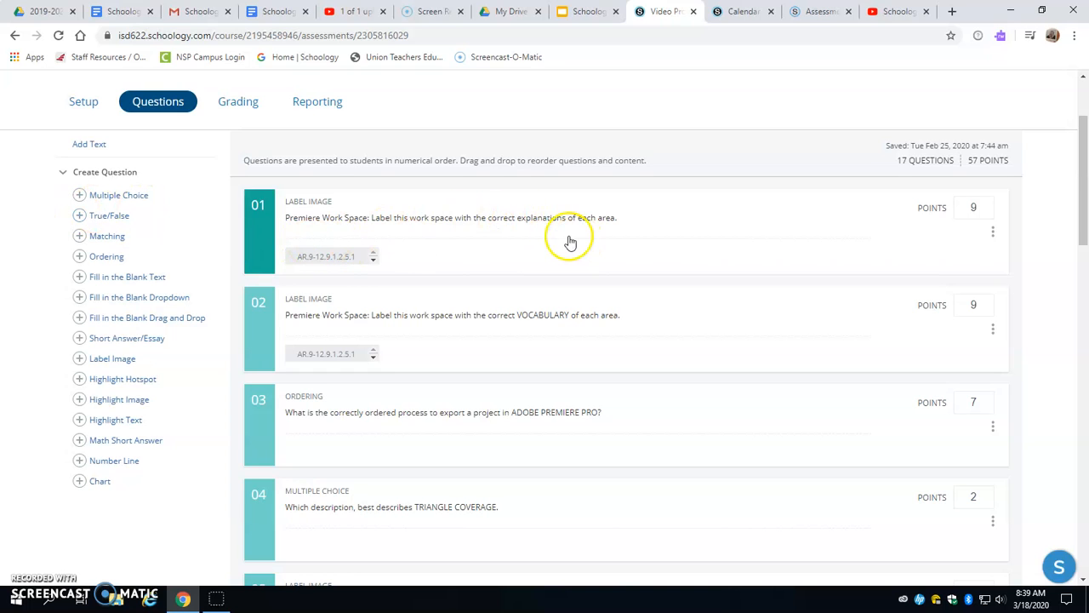
pyautogui.click(666, 230)
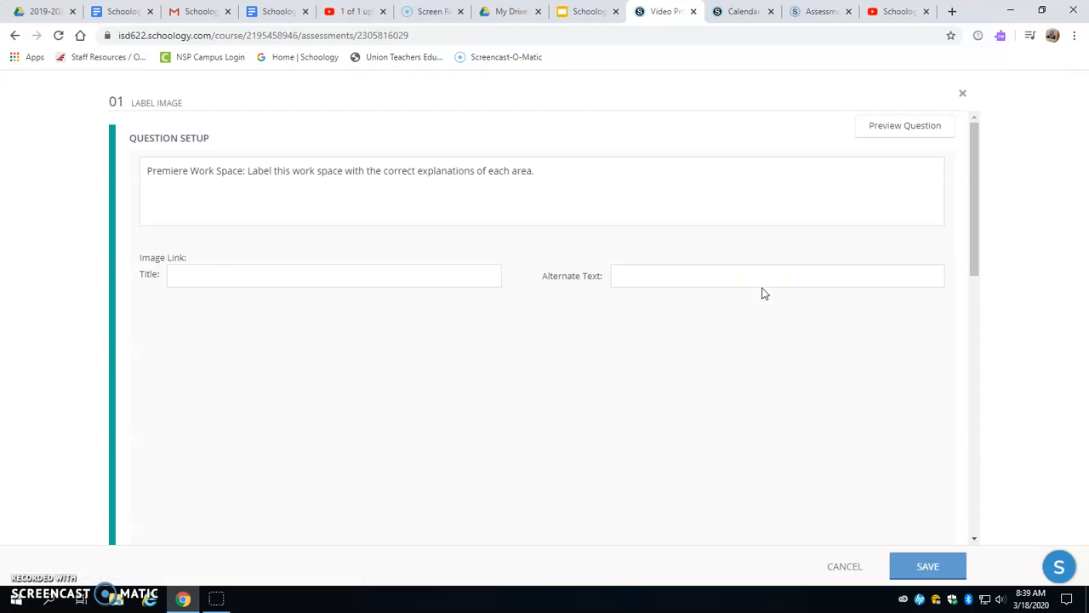
pyautogui.scroll(-3, 756, 308)
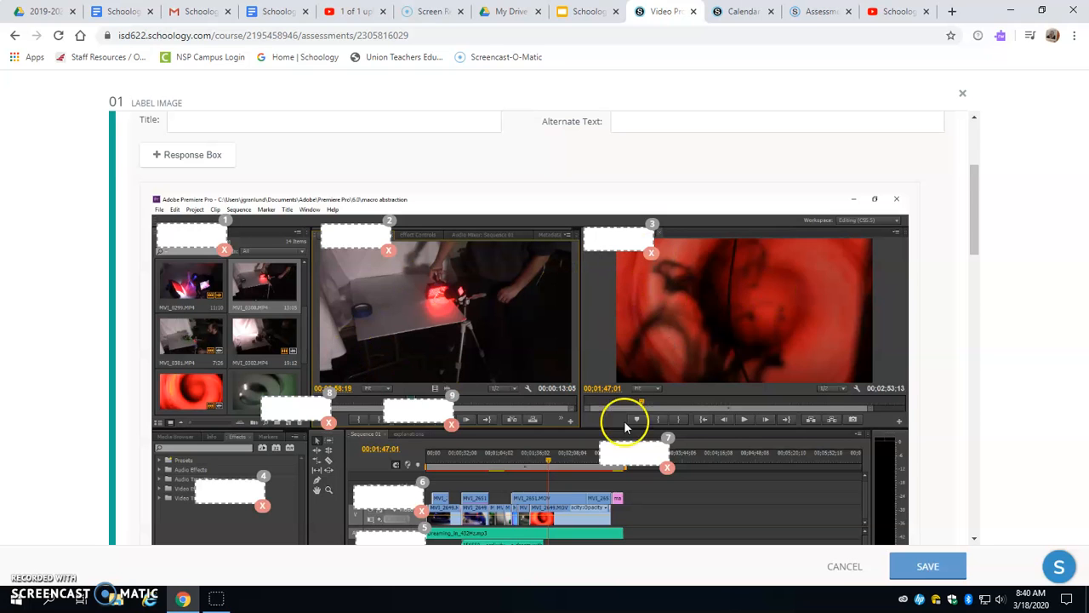
pyautogui.scroll(-1, 638, 358)
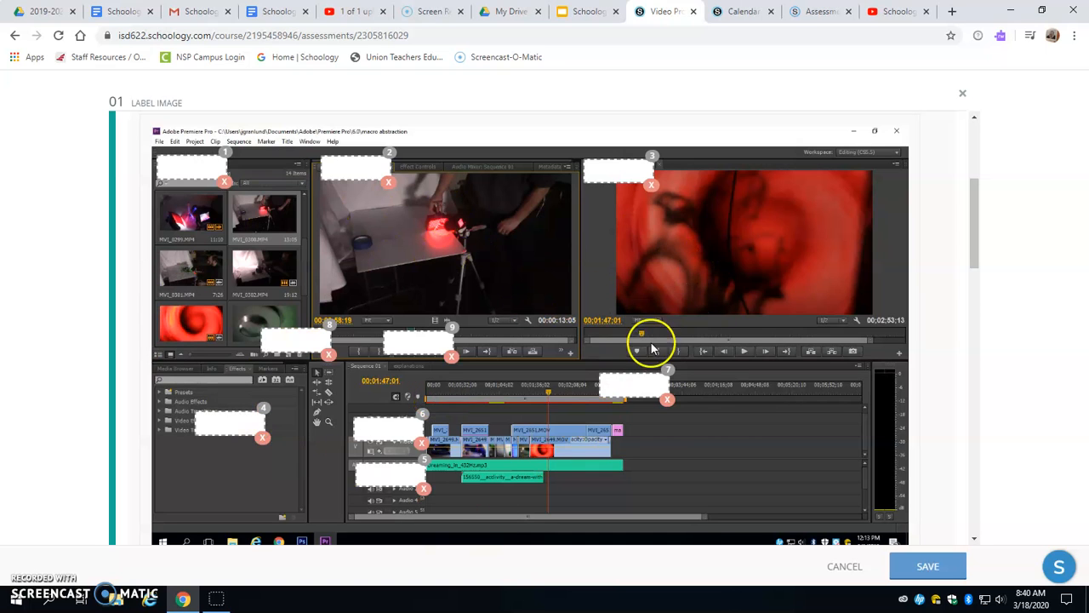
pyautogui.scroll(-1, 746, 298)
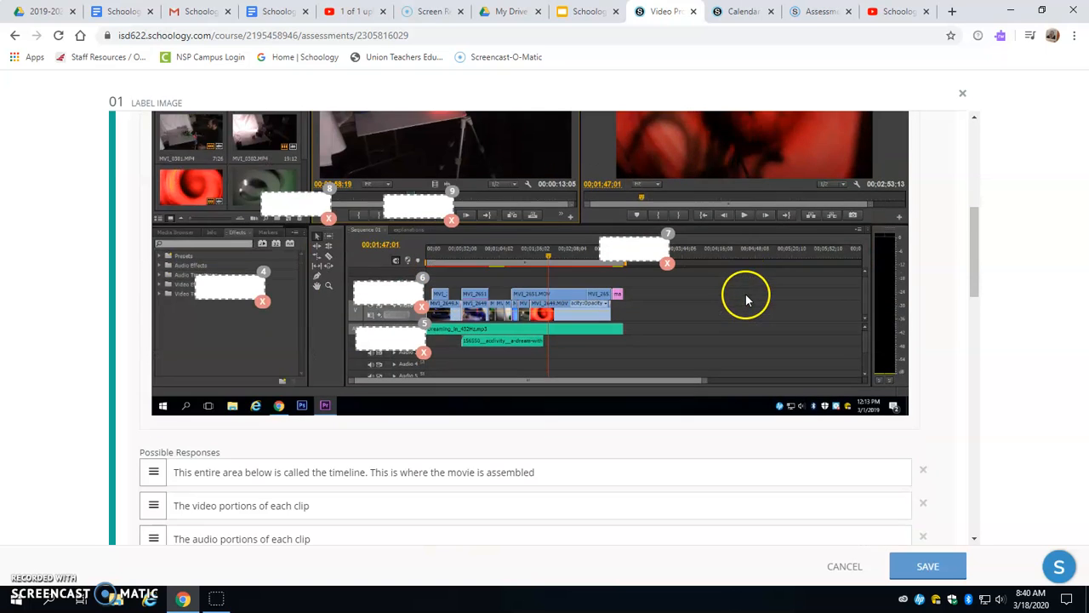
pyautogui.scroll(2, 753, 295)
pyautogui.scroll(-6, 770, 302)
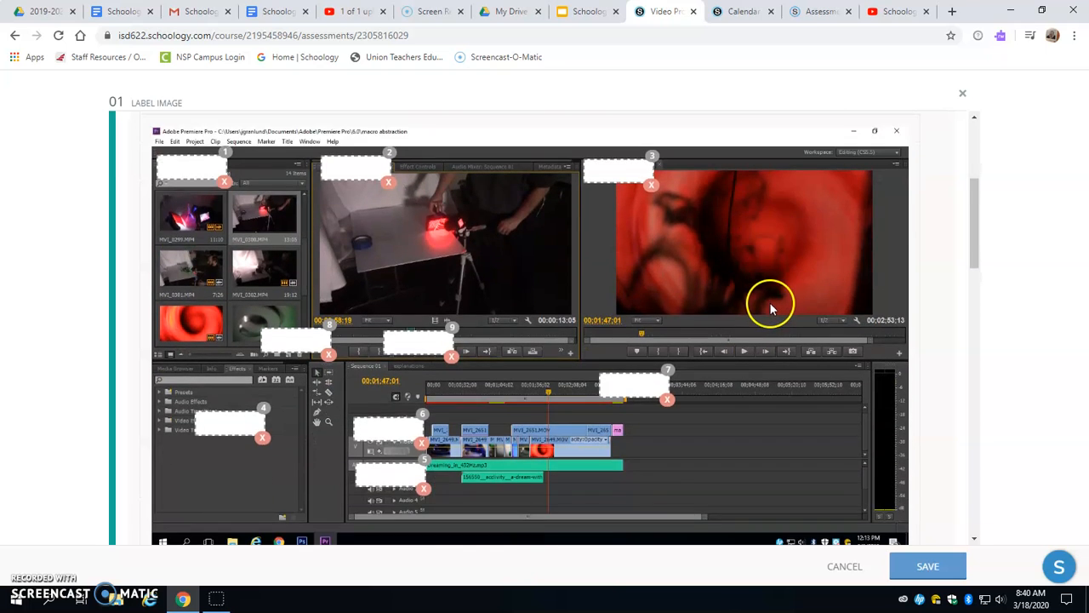
pyautogui.scroll(-1, 770, 302)
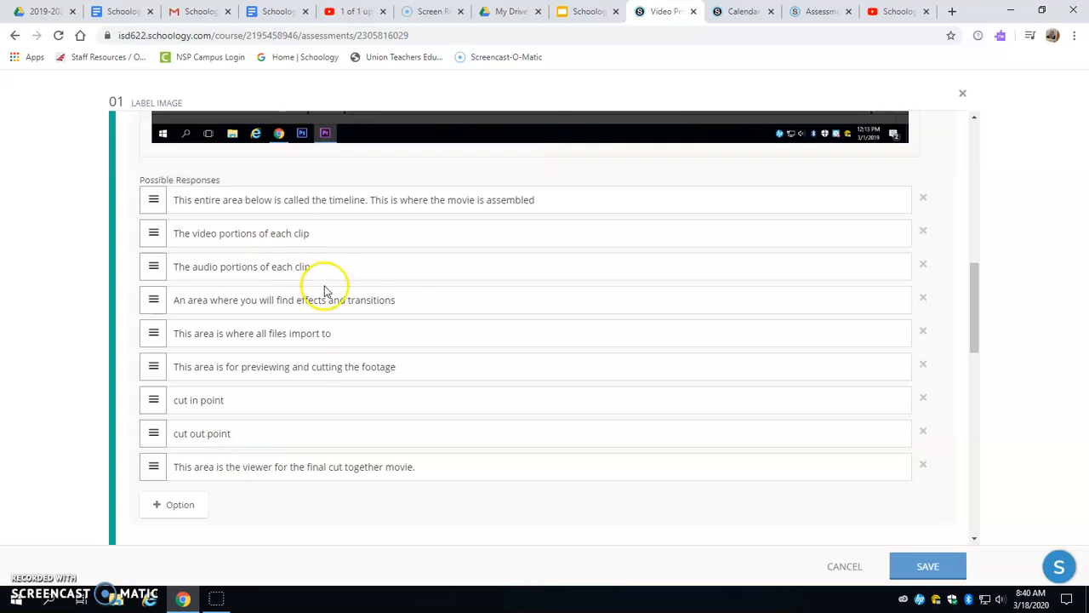
pyautogui.scroll(1, 453, 353)
pyautogui.scroll(5, 453, 354)
pyautogui.scroll(-4, 326, 469)
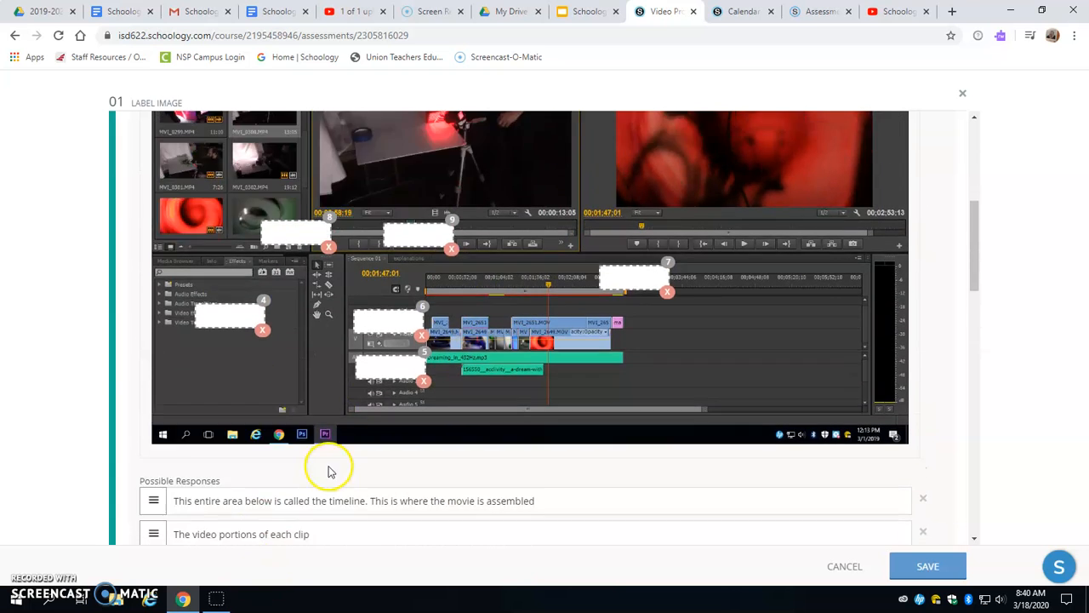
pyautogui.scroll(5, 452, 223)
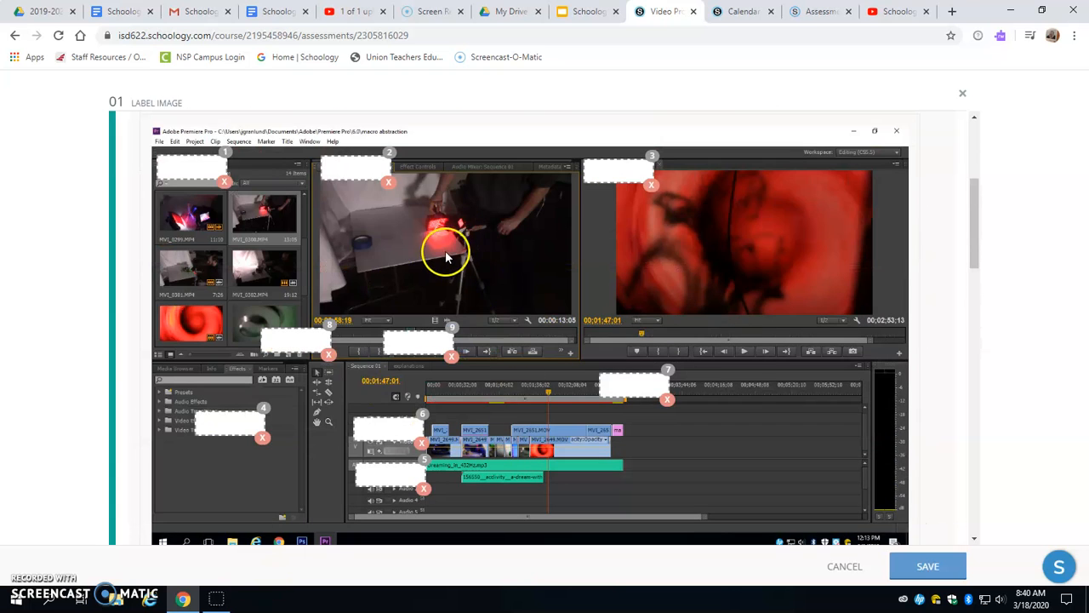
pyautogui.click(962, 95)
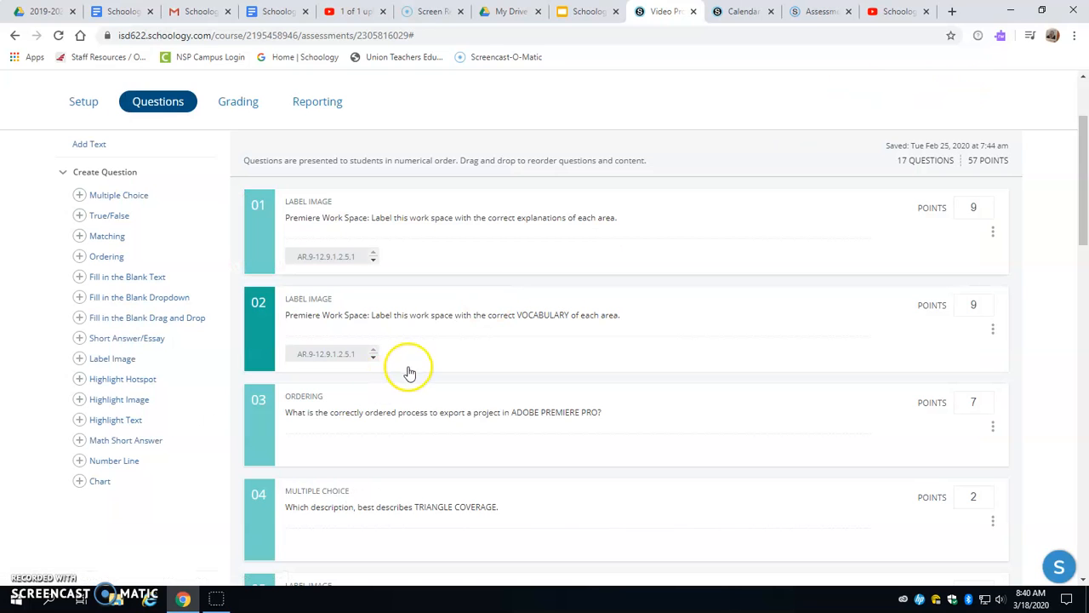
# - Open ordering question 03, review its options, correct answer order and scoring type, and save it
pyautogui.scroll(-3, 445, 345)
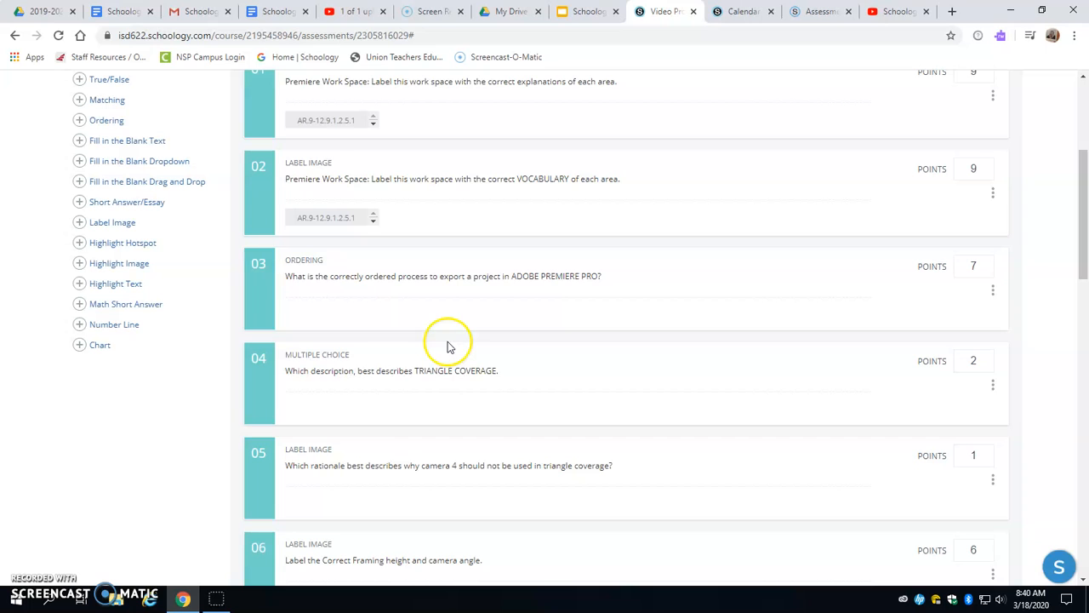
pyautogui.click(265, 313)
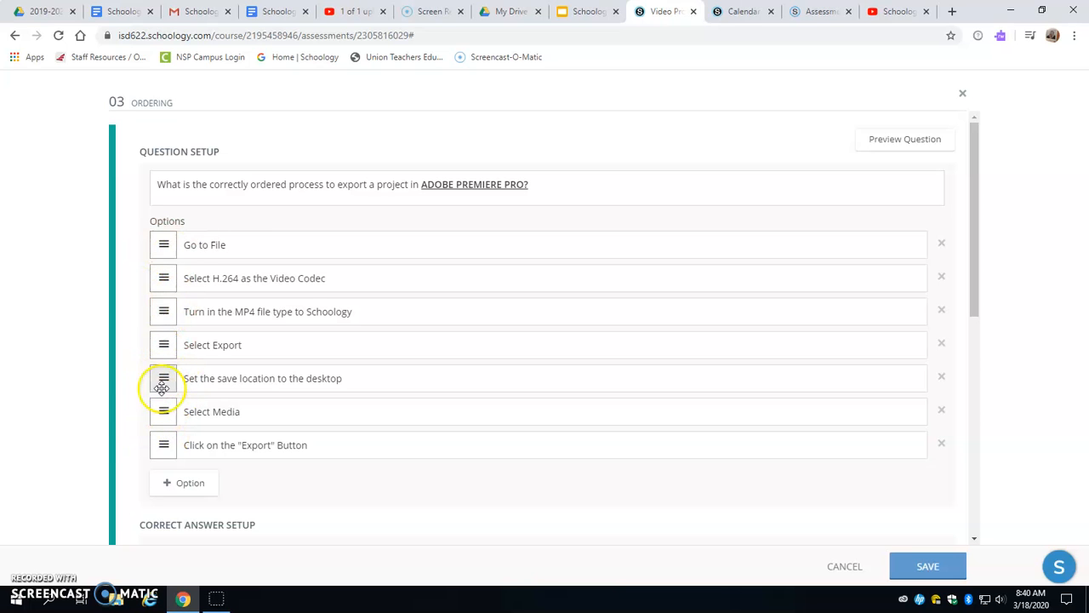
pyautogui.scroll(-4, 411, 301)
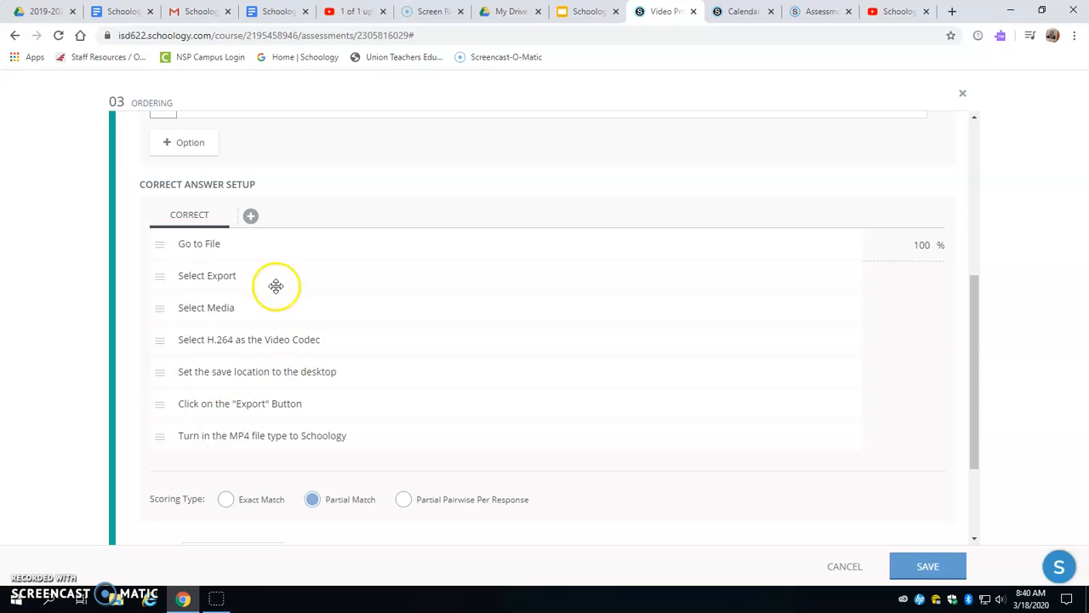
pyautogui.scroll(-2, 340, 332)
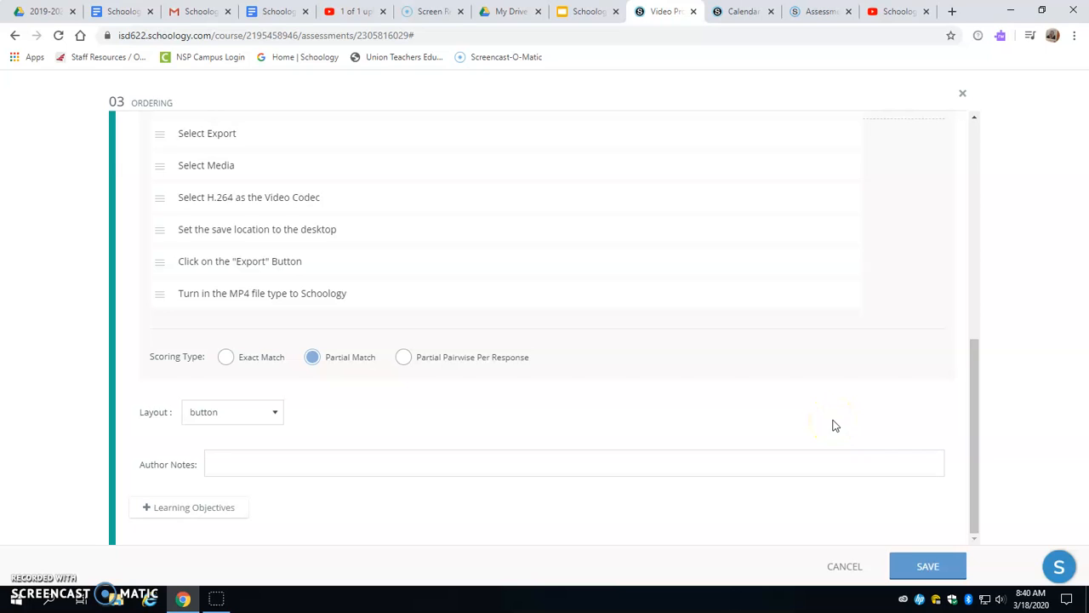
pyautogui.click(917, 575)
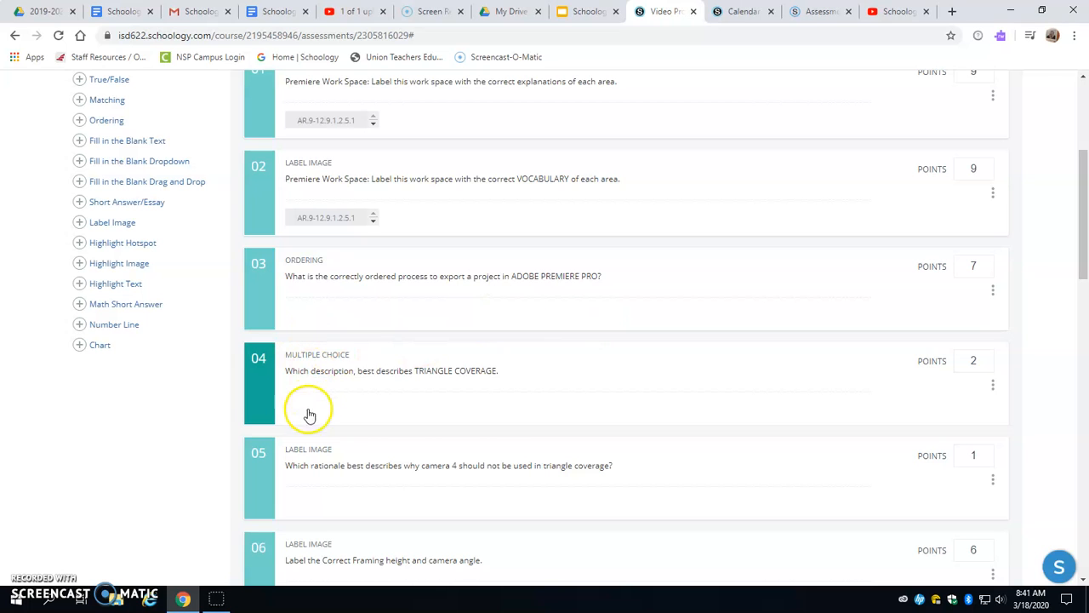
# - Look through the remaining test questions and their question types to the end of the list
pyautogui.scroll(-2, 544, 366)
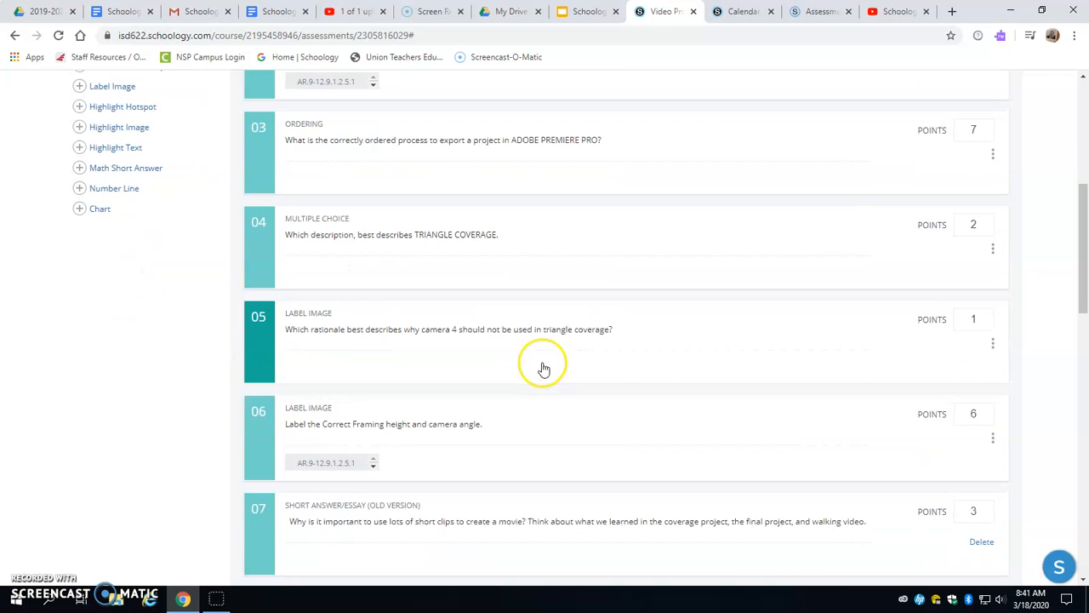
pyautogui.scroll(-1, 304, 326)
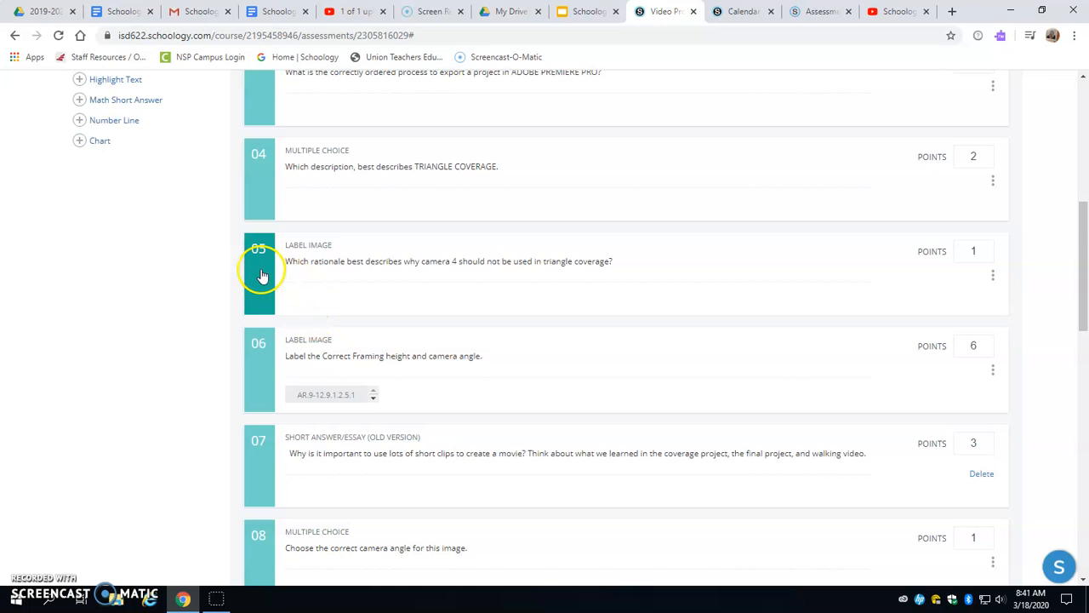
pyautogui.scroll(-2, 263, 274)
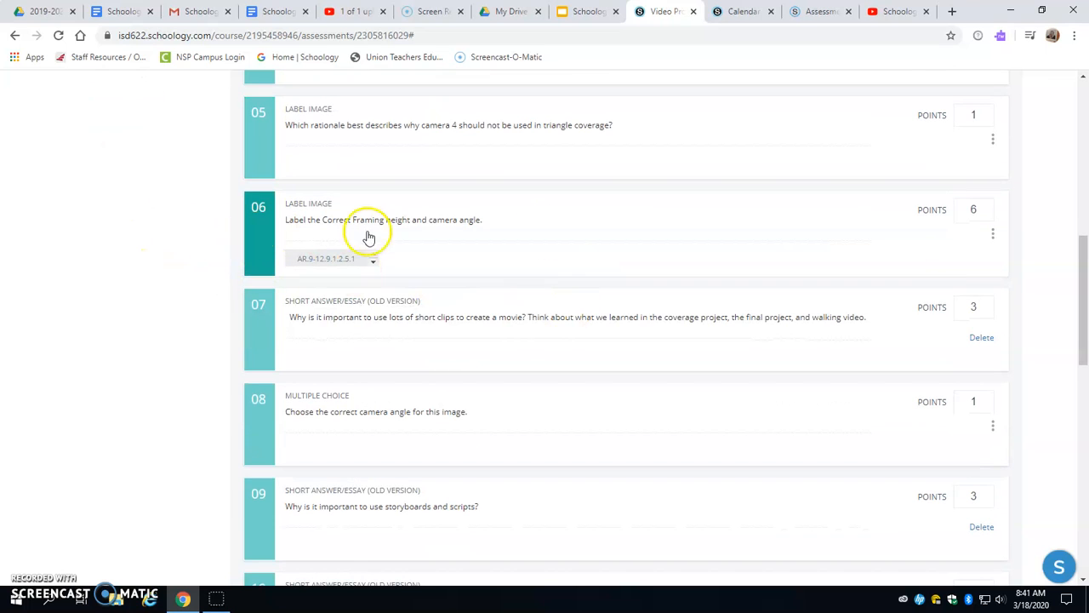
pyautogui.scroll(-2, 507, 323)
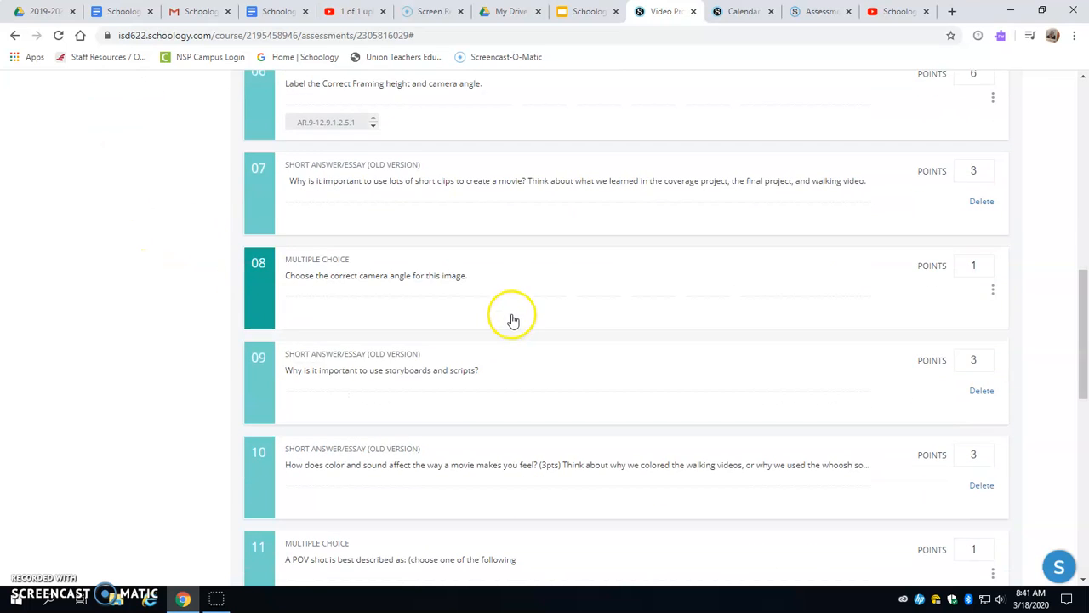
pyautogui.scroll(-6, 523, 282)
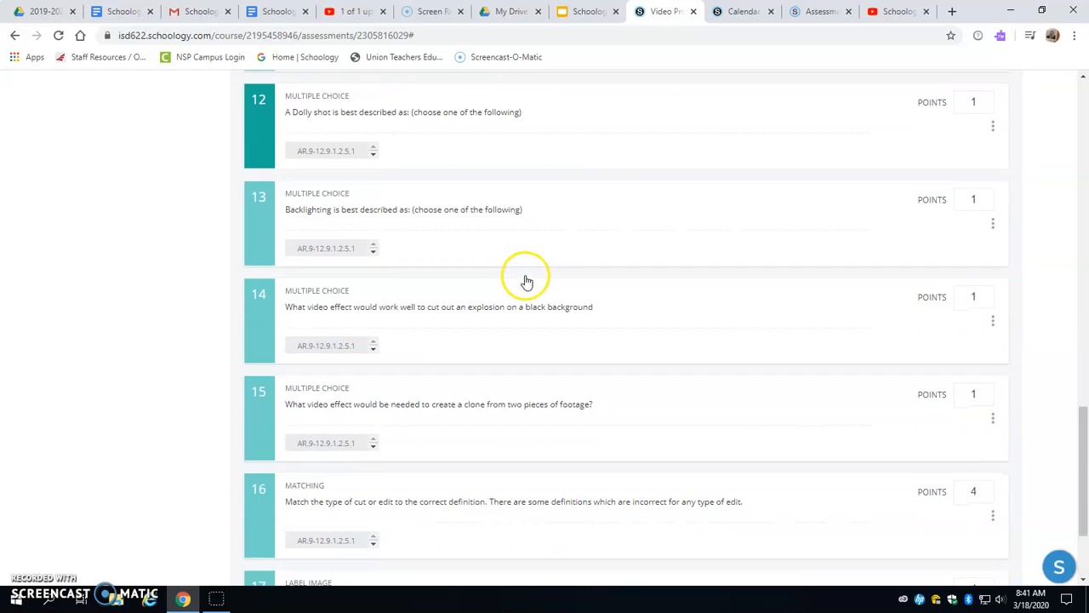
pyautogui.scroll(-2, 525, 281)
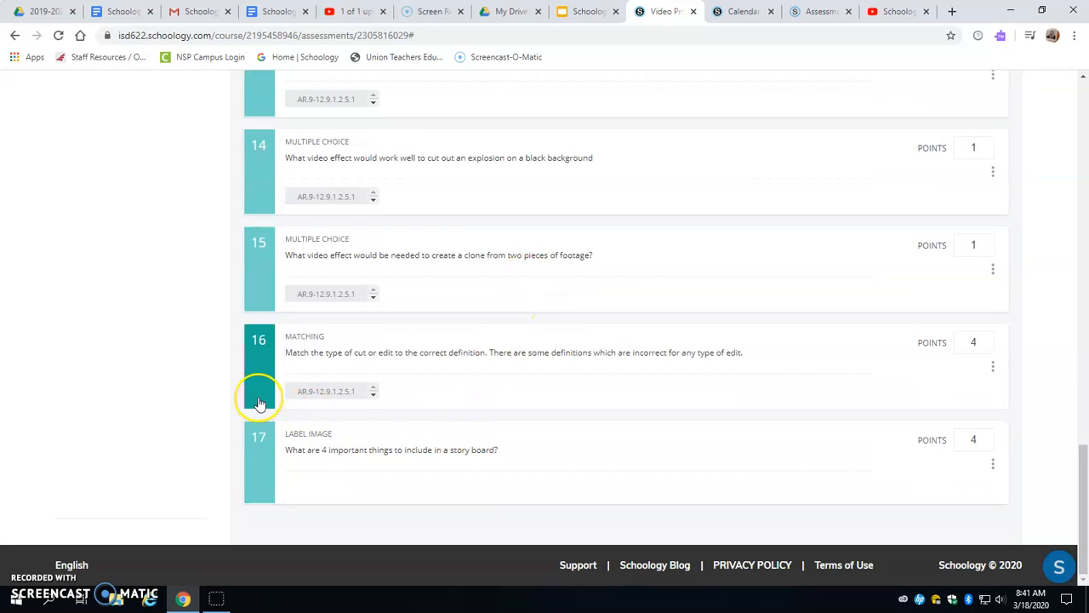
pyautogui.scroll(6, 272, 417)
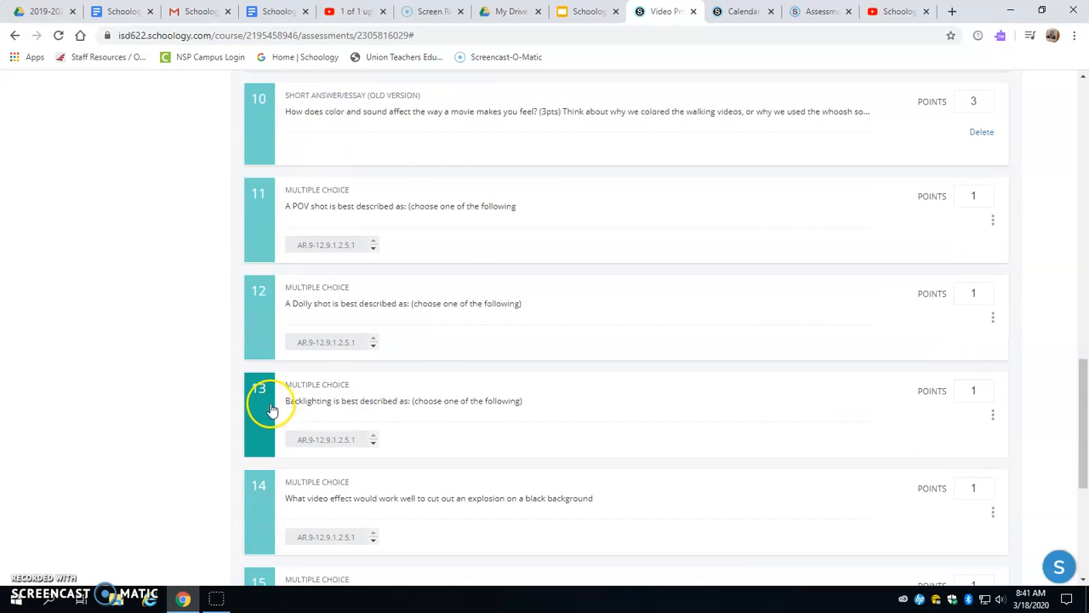
# - Open short answer question 10, review its text formatting, word length and rubric options, and close it without saving
pyautogui.click(258, 344)
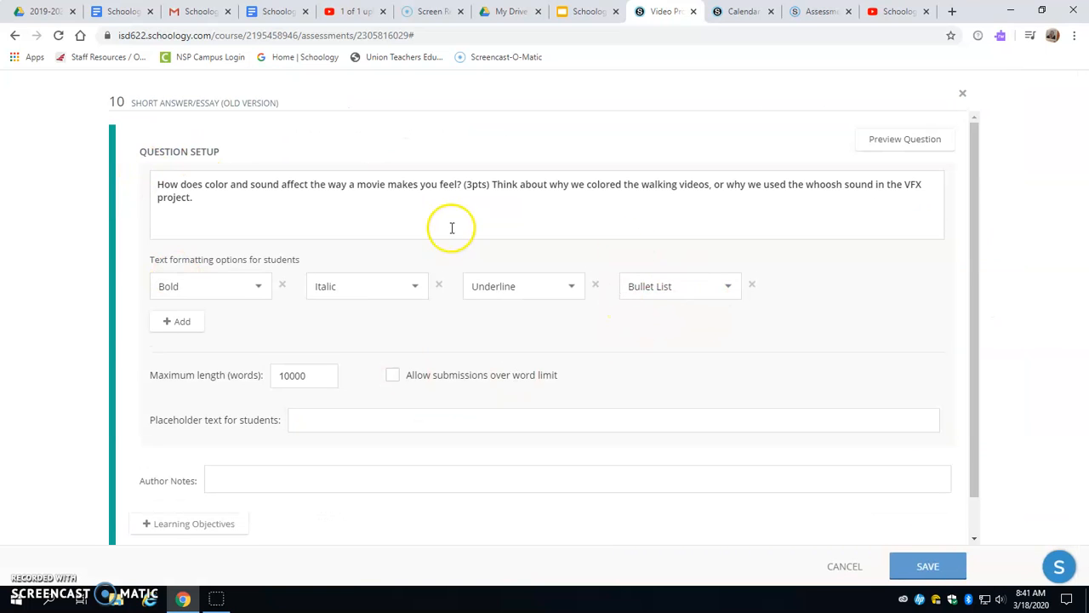
pyautogui.scroll(-1, 757, 272)
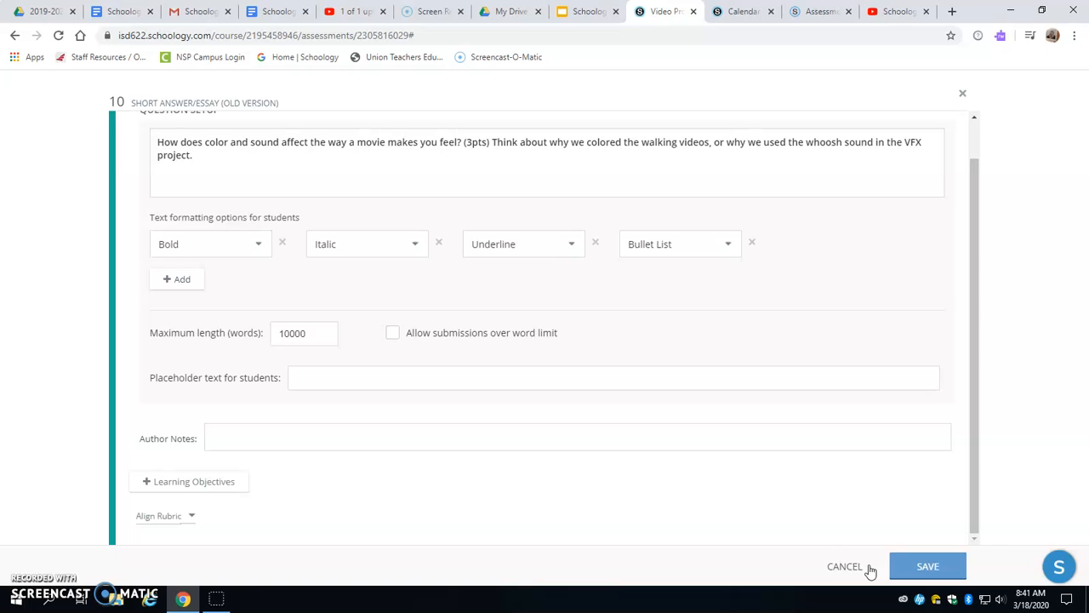
pyautogui.click(964, 96)
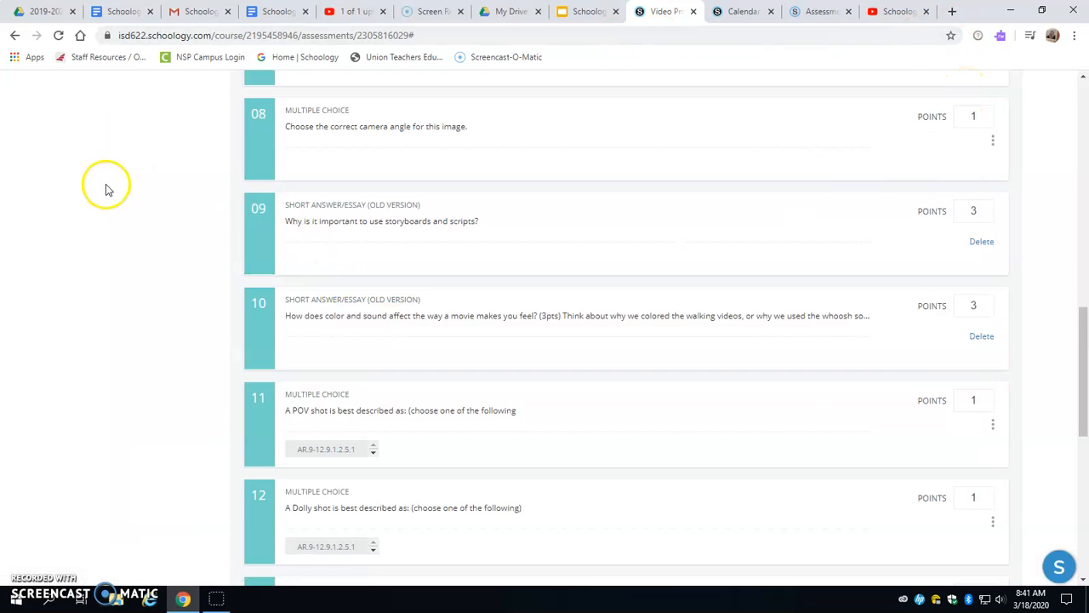
# - Leave the test and return to the materials page of the Video Production 1 course
pyautogui.scroll(9, 111, 186)
pyautogui.scroll(2, 117, 186)
pyautogui.click(183, 122)
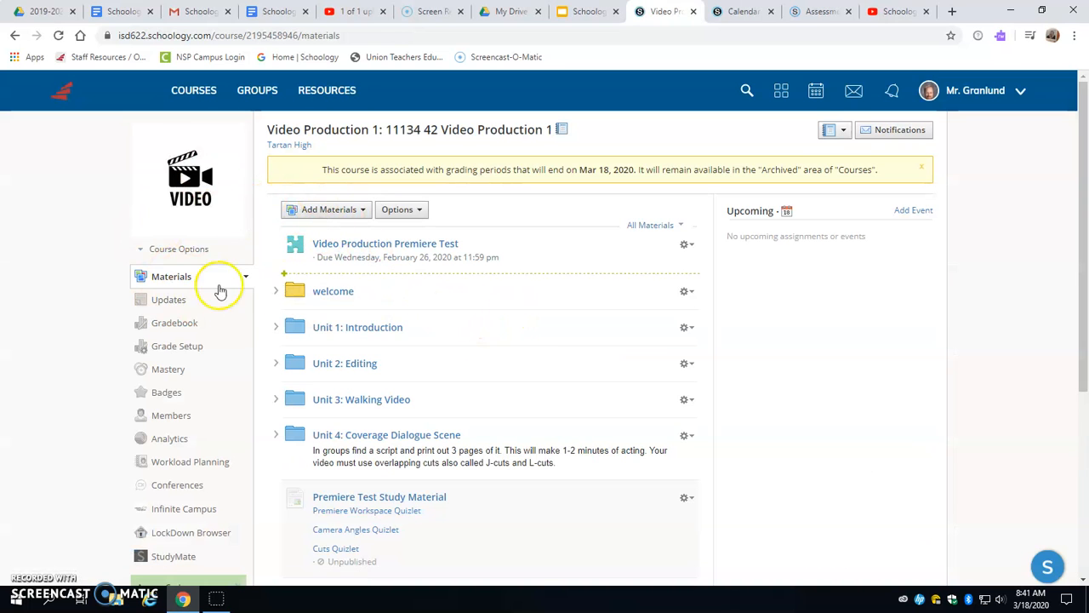
# - Start adding a new assessment, rather than a test/quiz, to the course materials
pyautogui.click(337, 209)
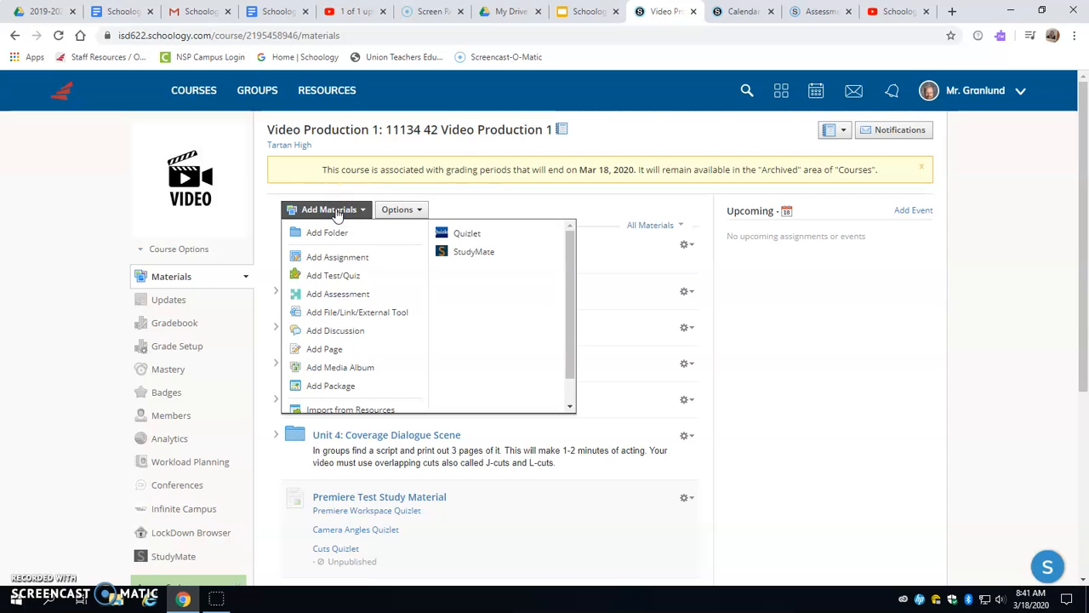
pyautogui.click(345, 282)
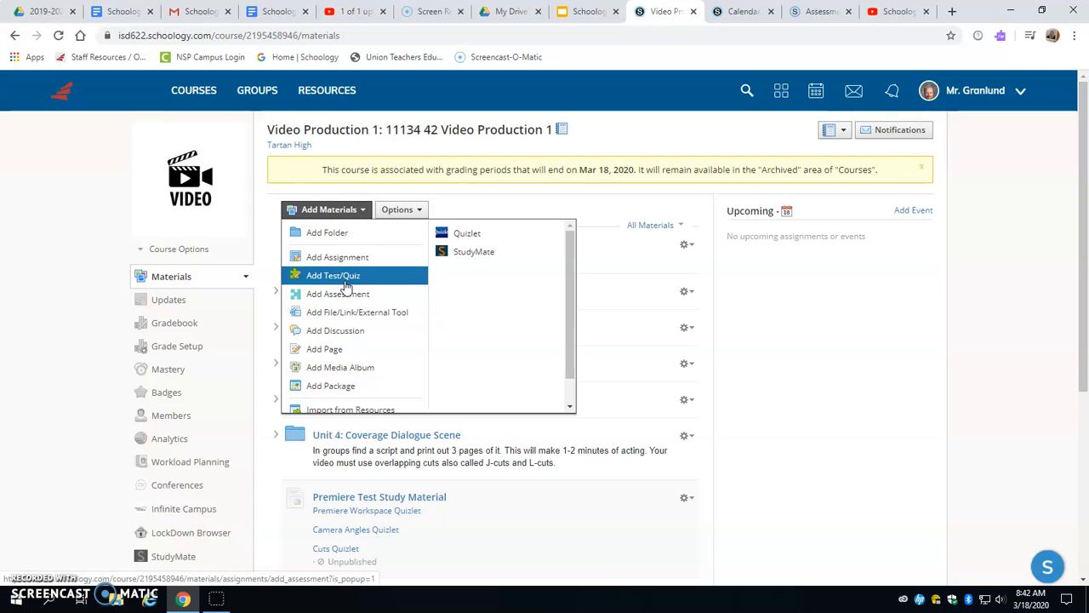
pyautogui.click(332, 298)
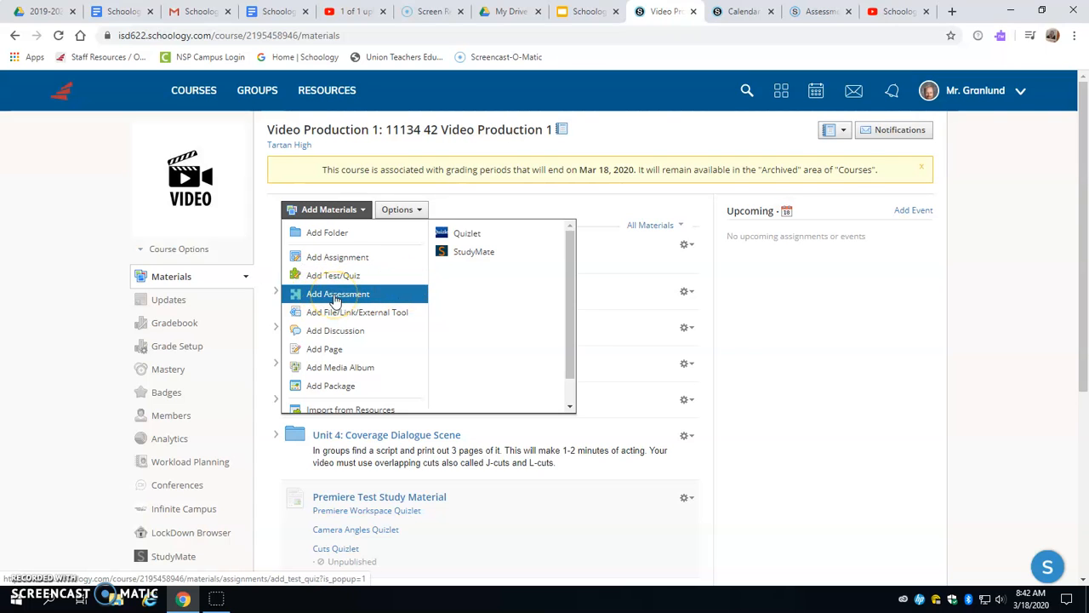
pyautogui.click(334, 279)
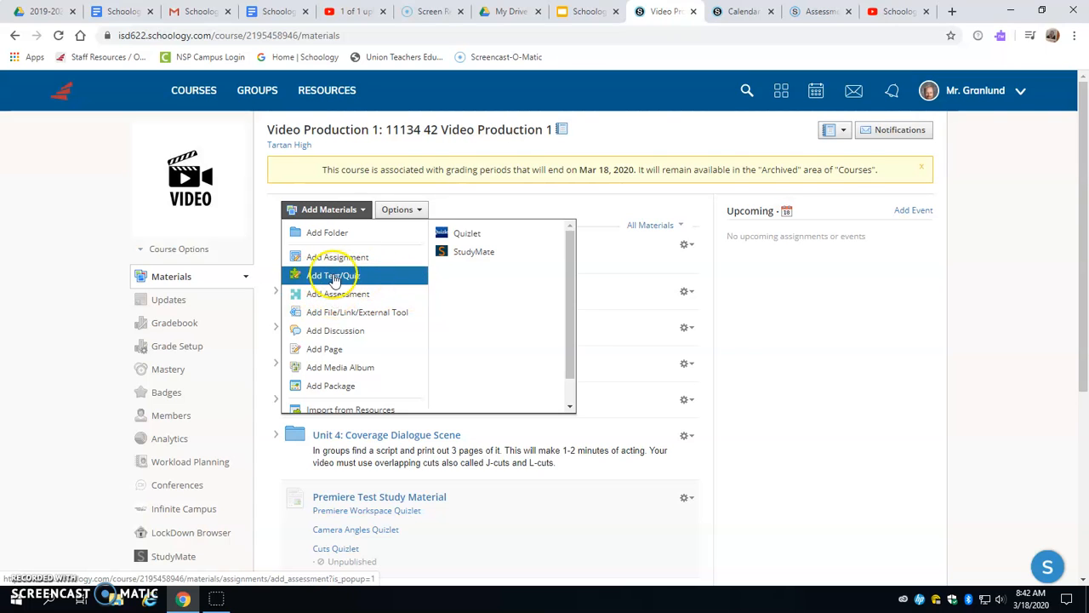
pyautogui.click(349, 294)
pyautogui.click(347, 295)
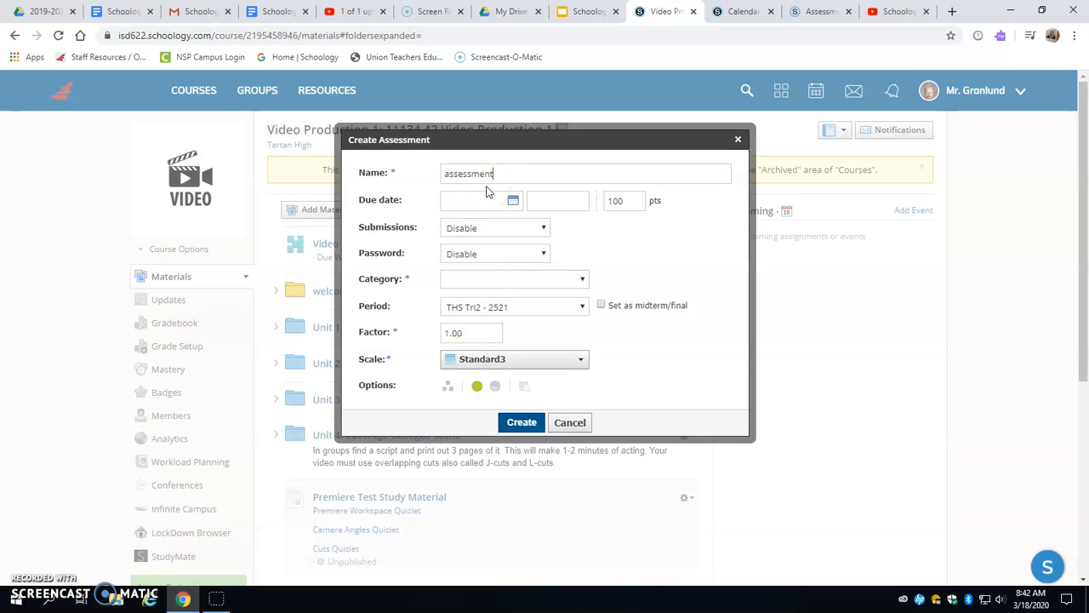
# - Name the assessment "assessment 1", make it due 3/17/20 at 11:59PM for 100 points, and keep submissions disabled
pyautogui.click(497, 200)
pyautogui.click(515, 301)
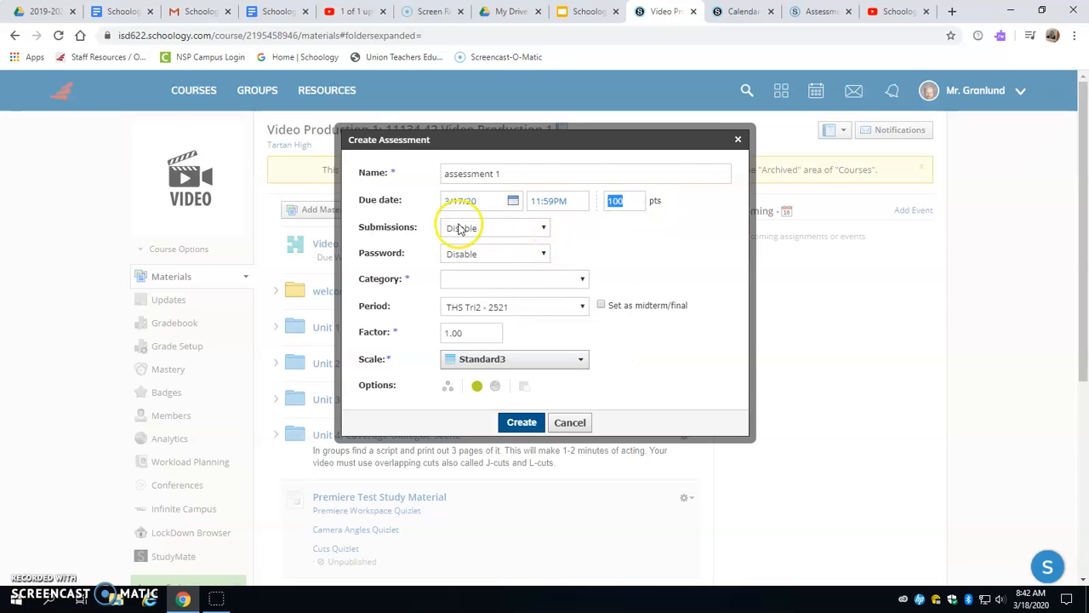
pyautogui.click(511, 230)
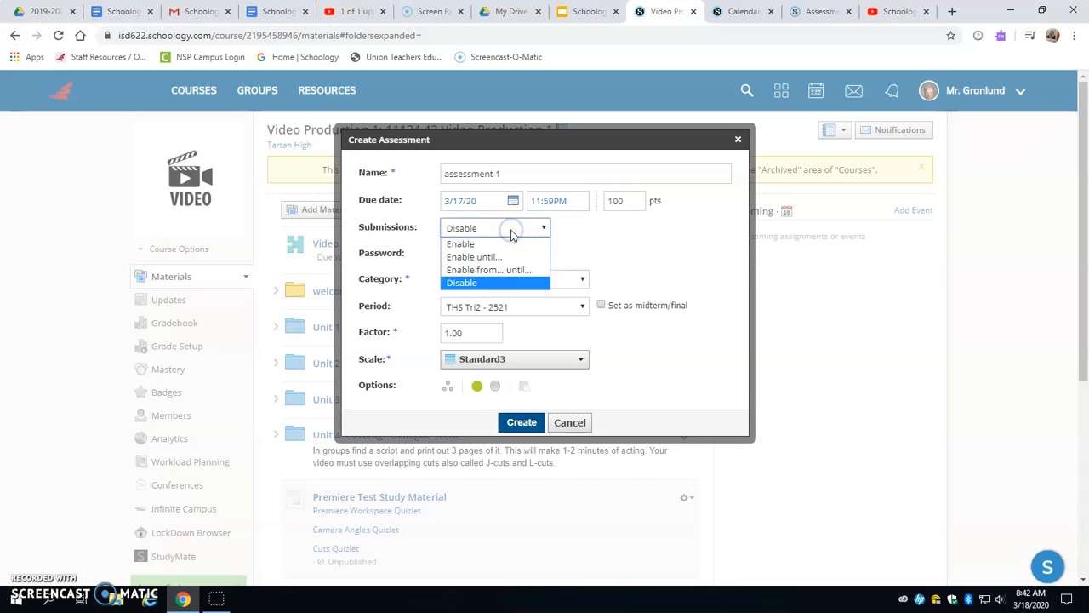
pyautogui.click(496, 283)
# - Assign the Summative category, keep the Standard3 scale, enable grade statistics, and create the assessment
pyautogui.click(533, 280)
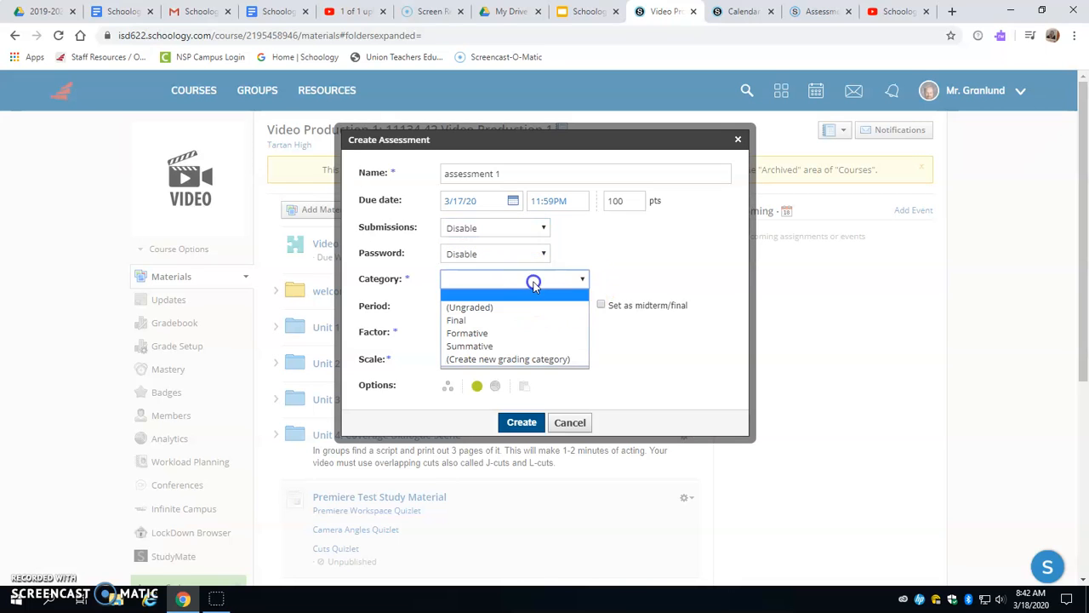
pyautogui.click(517, 346)
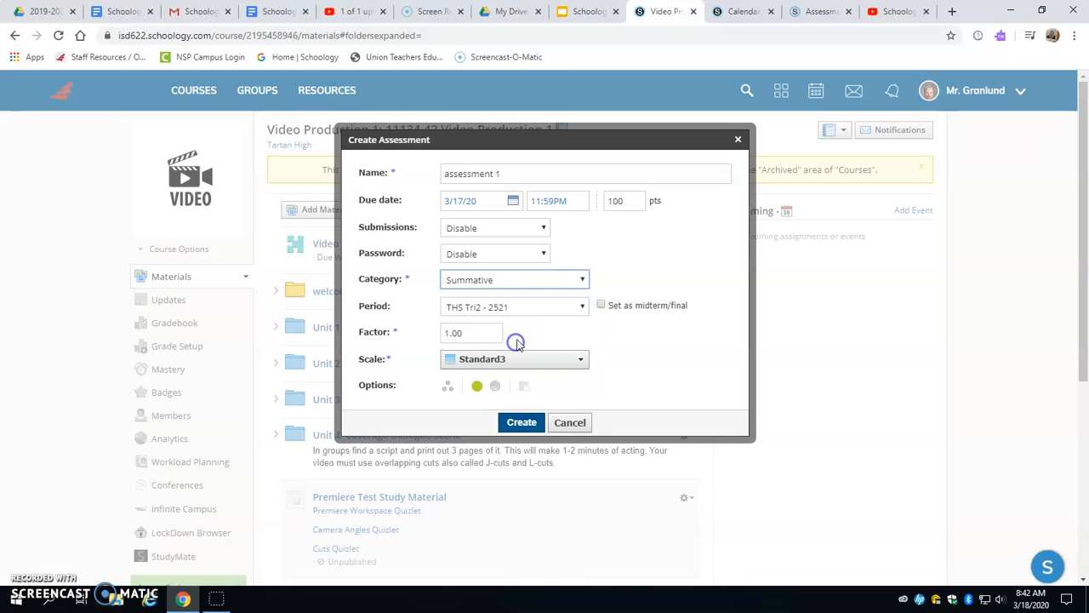
pyautogui.click(513, 363)
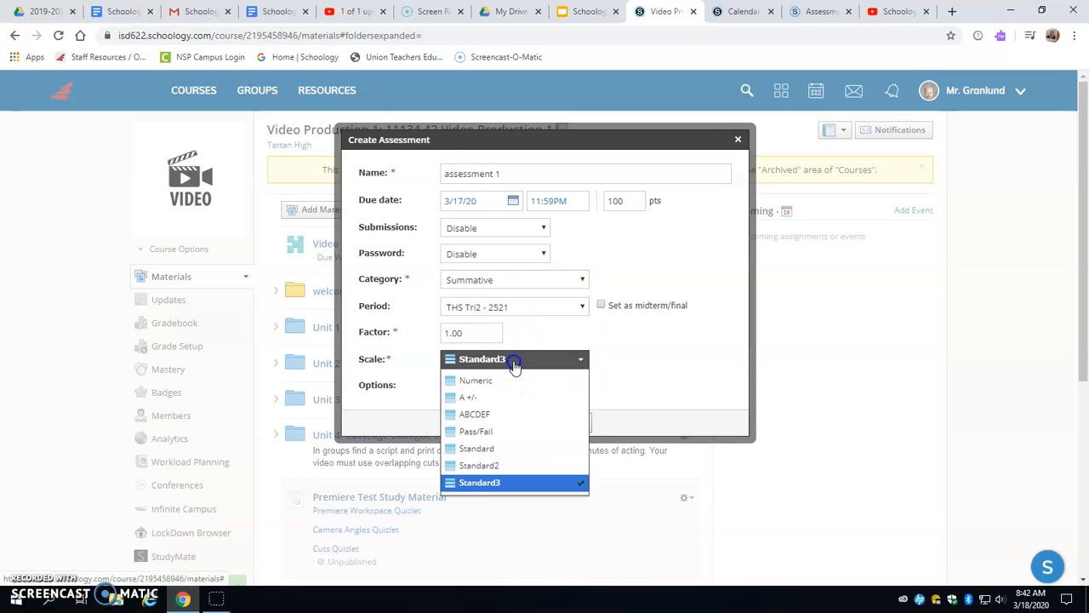
pyautogui.click(547, 359)
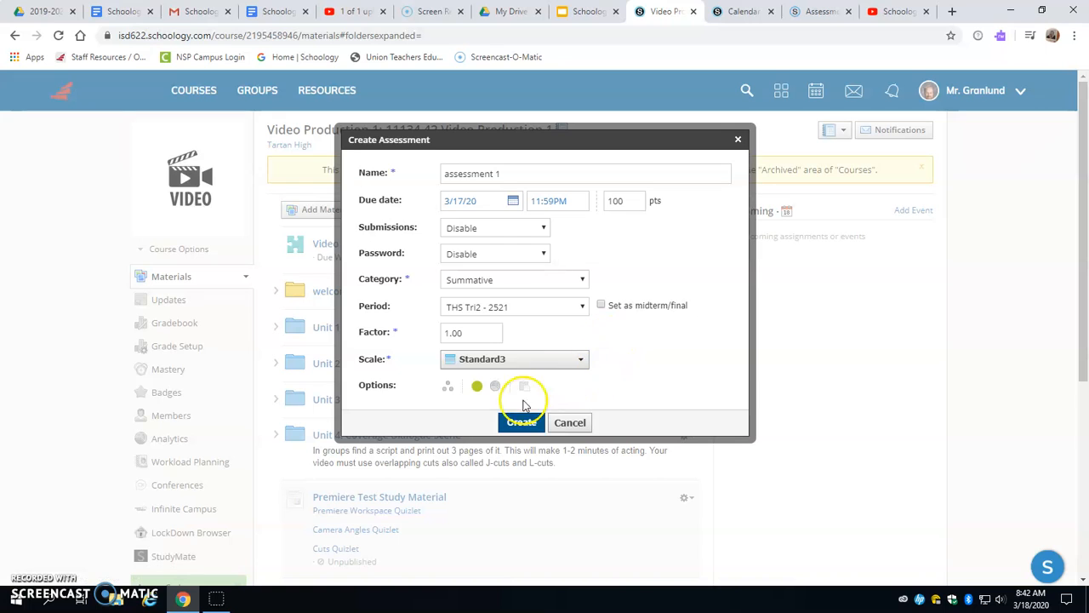
pyautogui.click(495, 391)
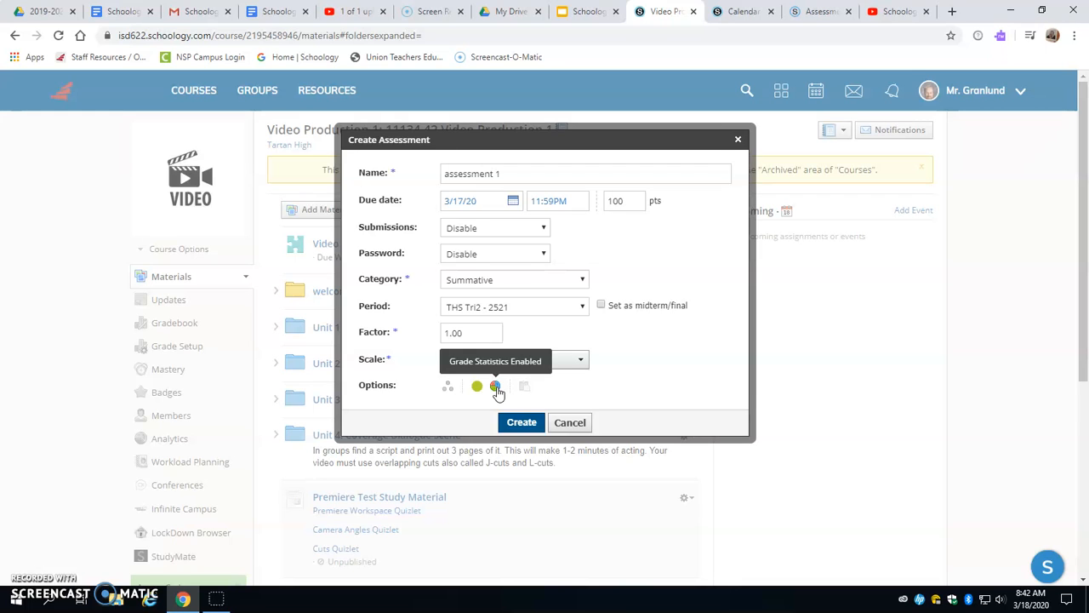
pyautogui.click(522, 422)
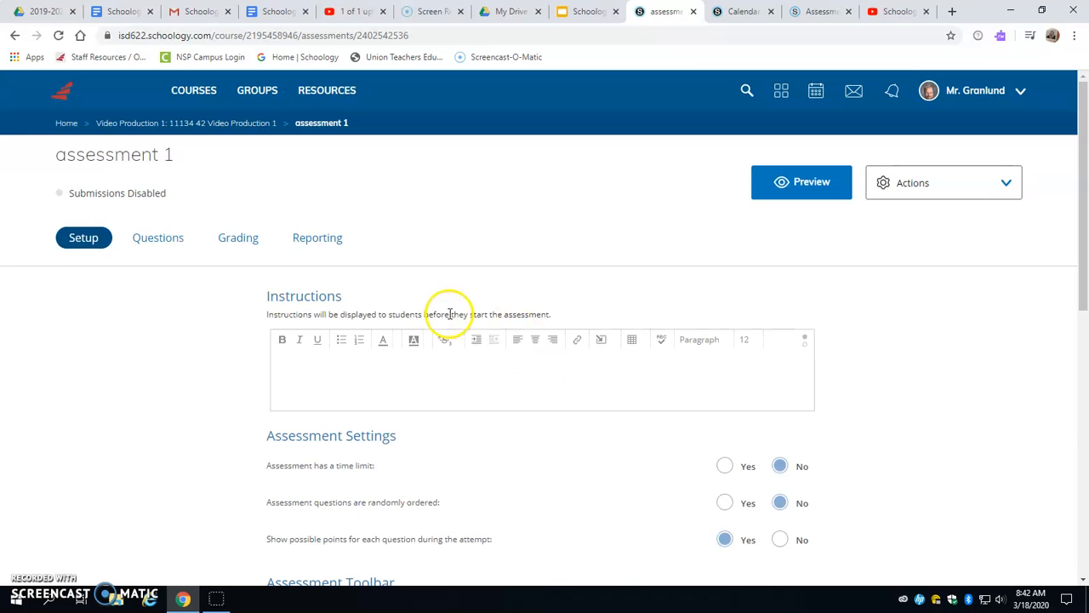
# - Enter the instructions "Please don't cheat!!!" and review the assessment, toolbar and student settings
pyautogui.scroll(-2, 500, 341)
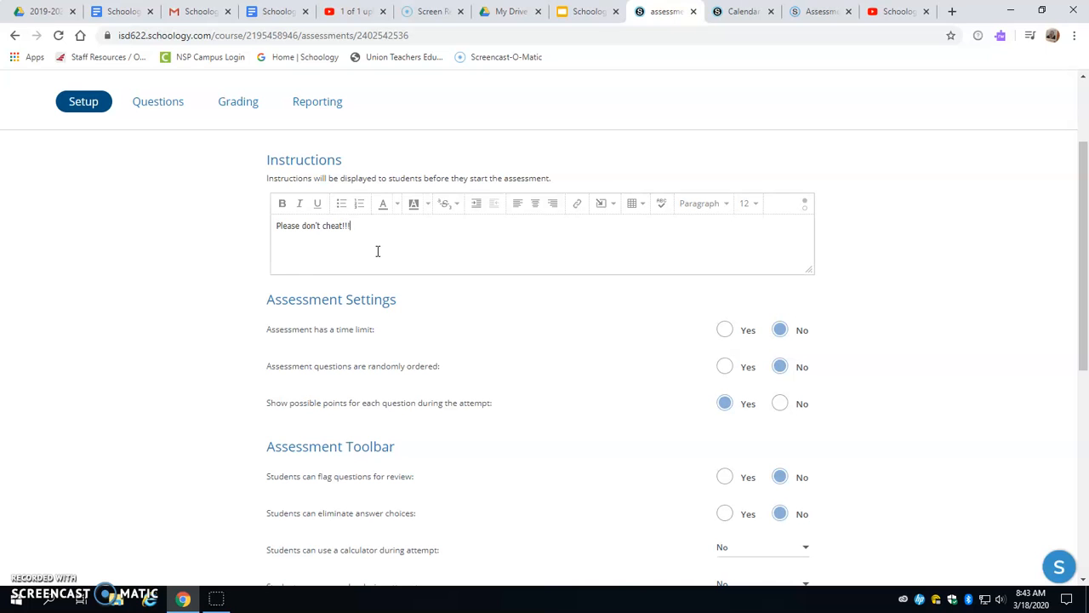
pyautogui.scroll(-4, 380, 240)
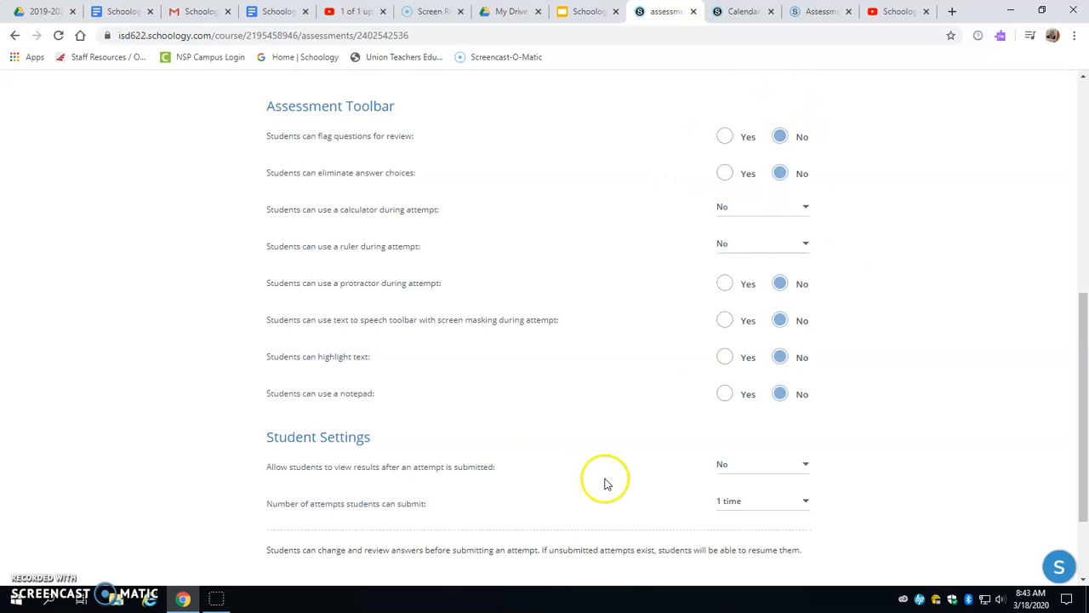
pyautogui.scroll(-1, 686, 432)
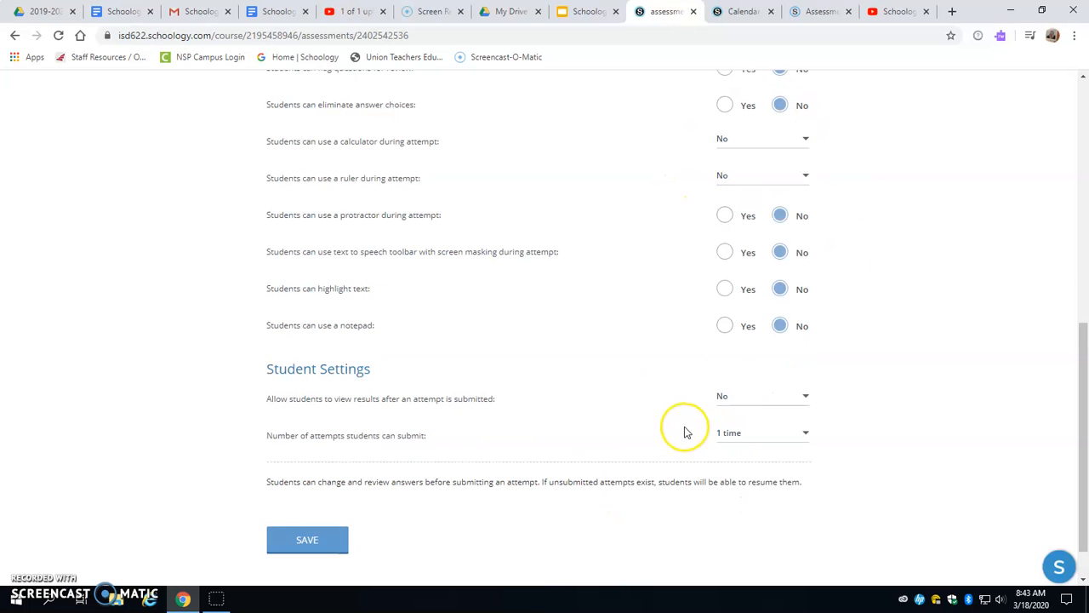
pyautogui.scroll(6, 685, 433)
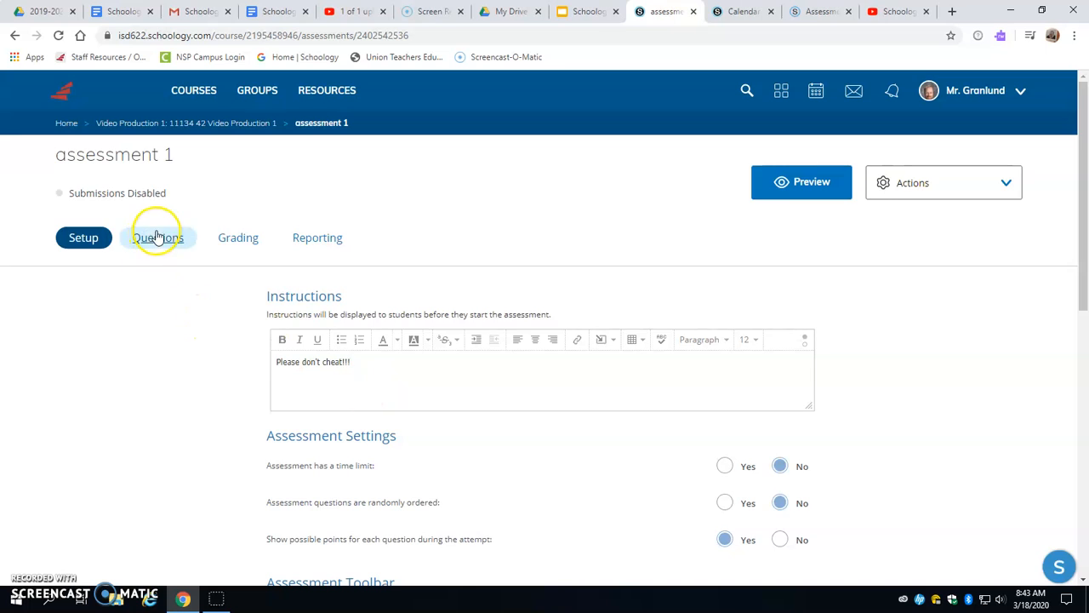
# - Add a chart question titled "things" with a maximum Y-axis value of 10 and the X-axis title 5
pyautogui.click(158, 238)
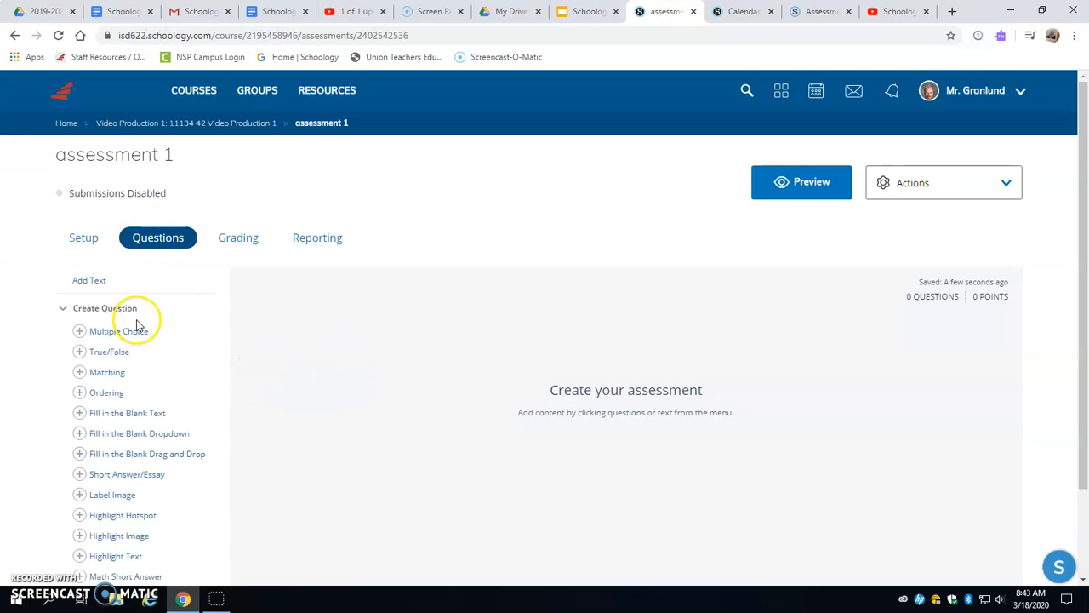
pyautogui.scroll(-2, 209, 313)
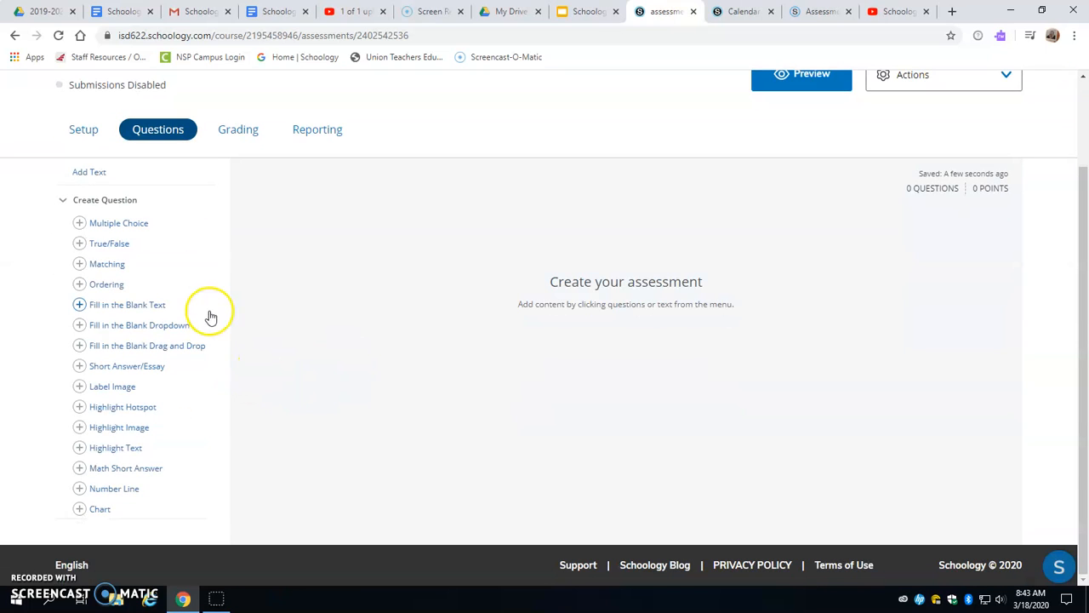
pyautogui.click(98, 510)
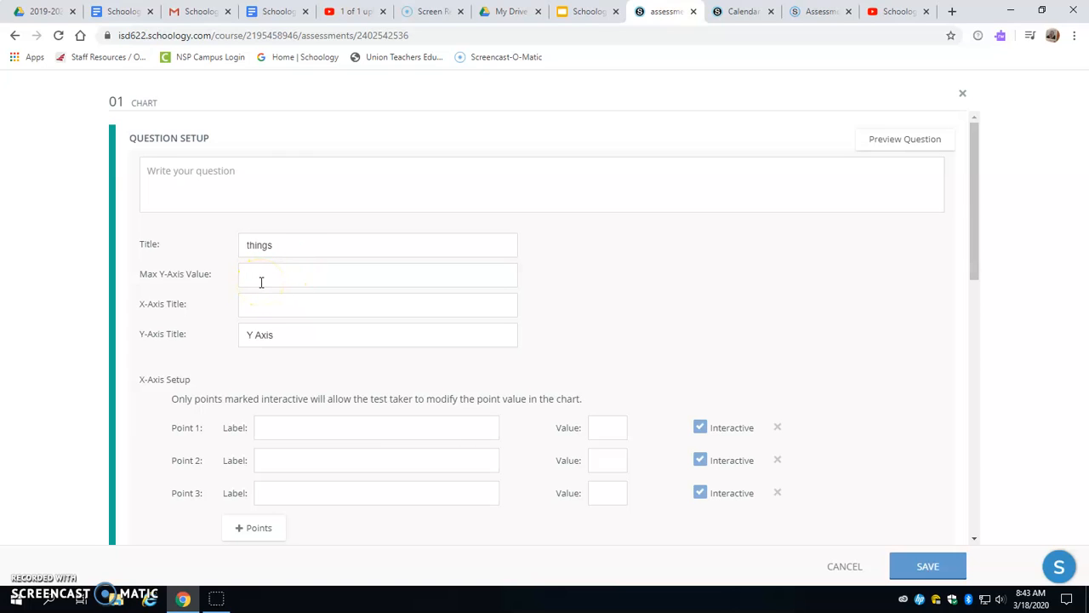
pyautogui.click(306, 277)
pyautogui.click(280, 306)
pyautogui.click(298, 331)
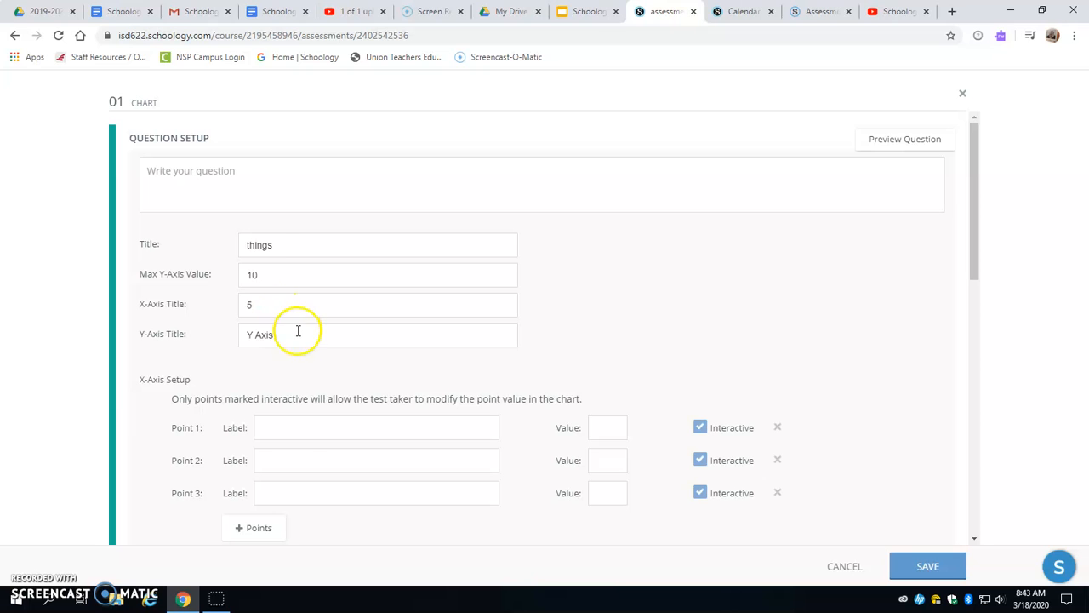
# - Label the three chart points people, places and iguana, and set the correct answer bars to 6 for people and 4 for places
pyautogui.scroll(-1, 289, 409)
pyautogui.click(271, 360)
pyautogui.scroll(-2, 346, 352)
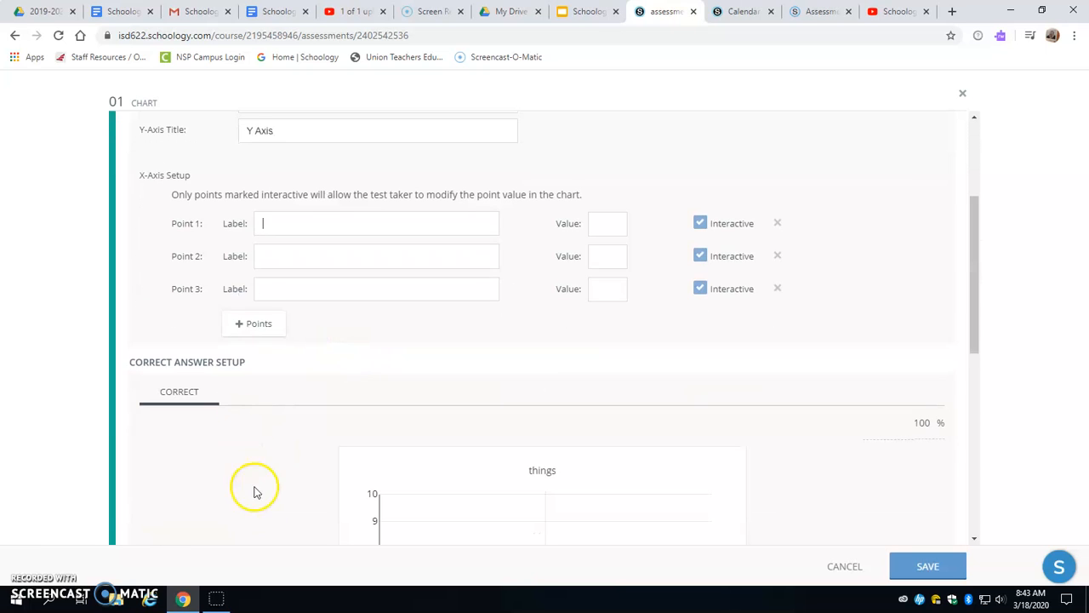
pyautogui.scroll(-3, 417, 394)
pyautogui.scroll(-2, 417, 394)
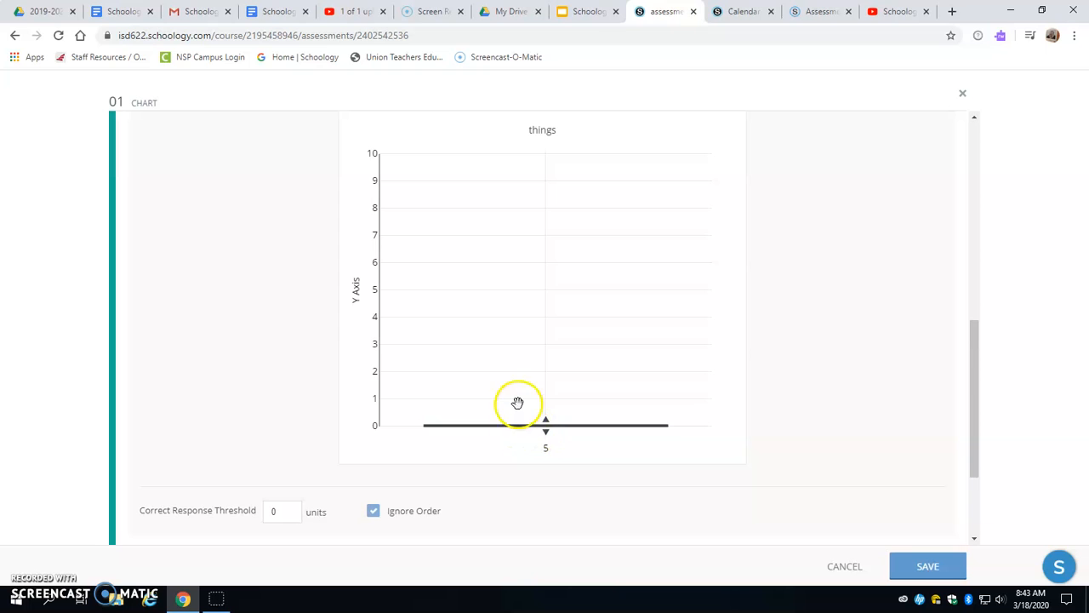
pyautogui.scroll(-1, 524, 387)
pyautogui.scroll(2, 545, 366)
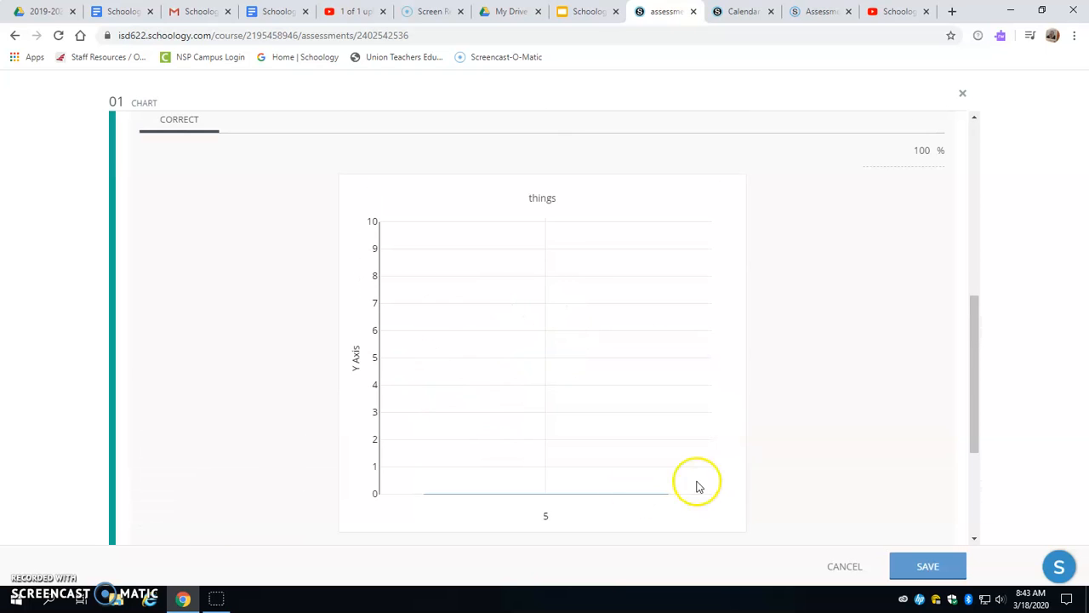
pyautogui.scroll(4, 336, 331)
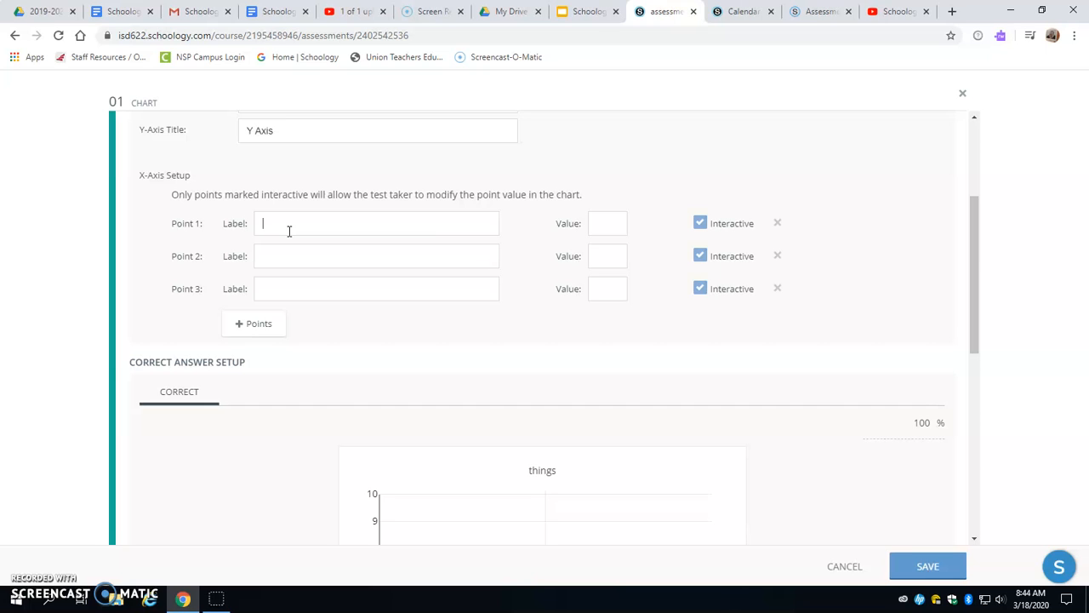
pyautogui.scroll(-2, 418, 281)
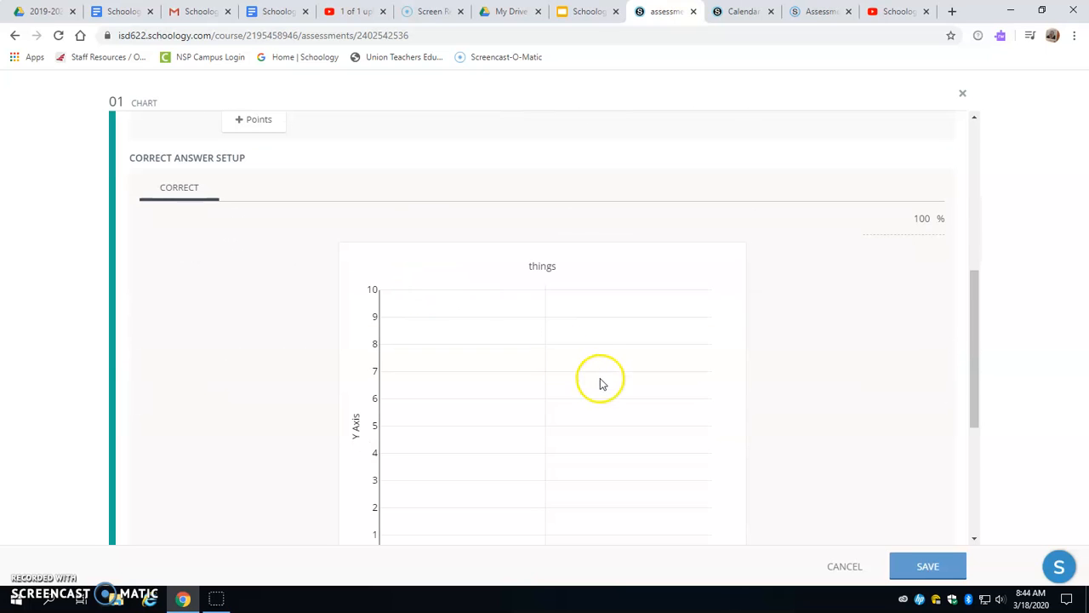
pyautogui.scroll(-2, 459, 374)
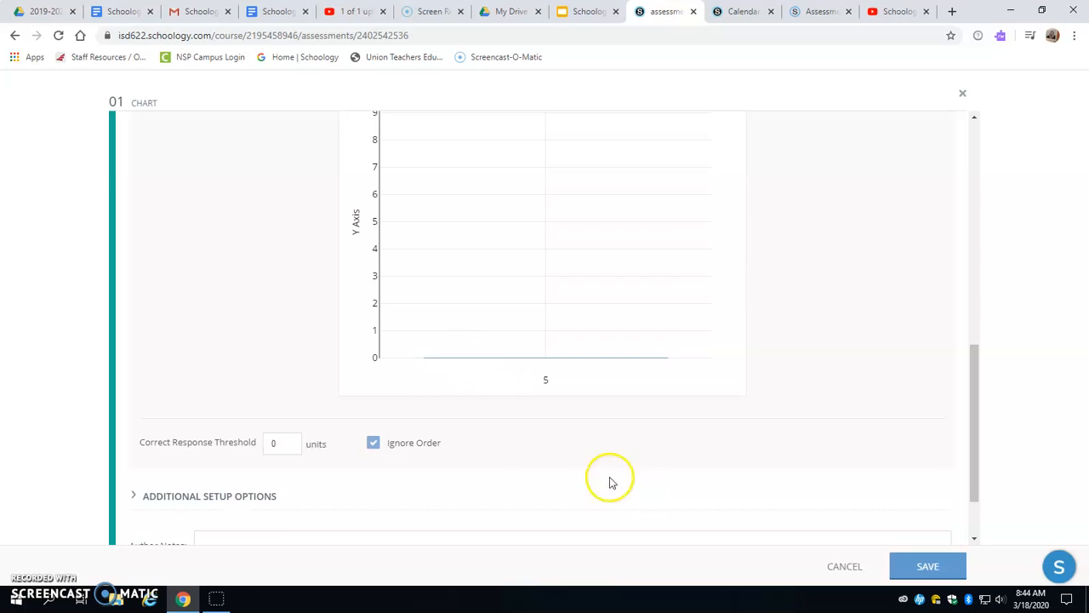
pyautogui.scroll(-1, 394, 482)
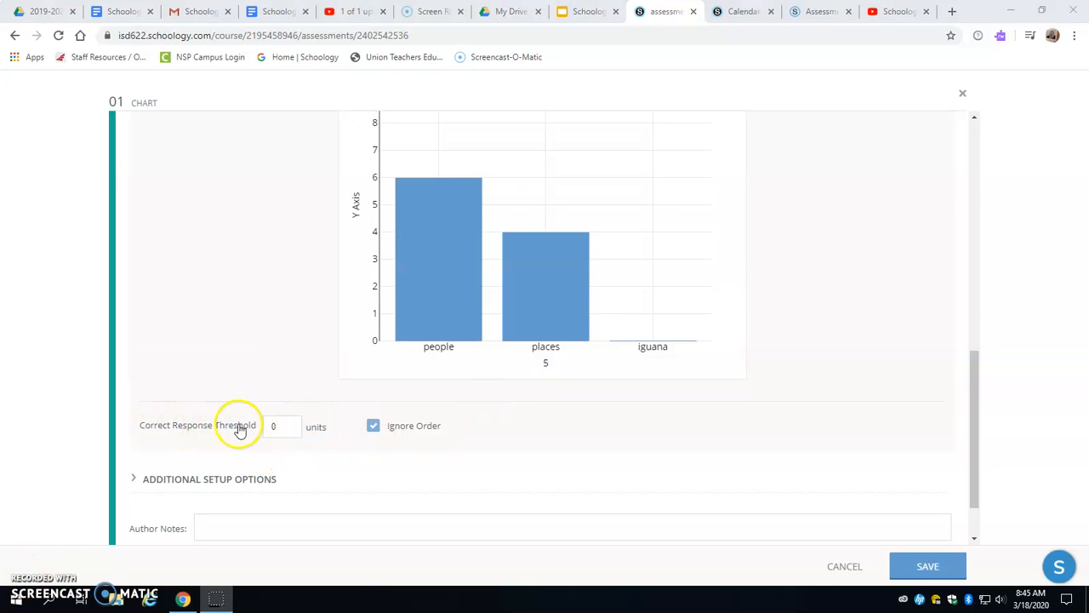
# - Set the correct response threshold to 1 unit, turn off Ignore Order, raise the iguana answer bar to 10, and save the question
pyautogui.click(280, 426)
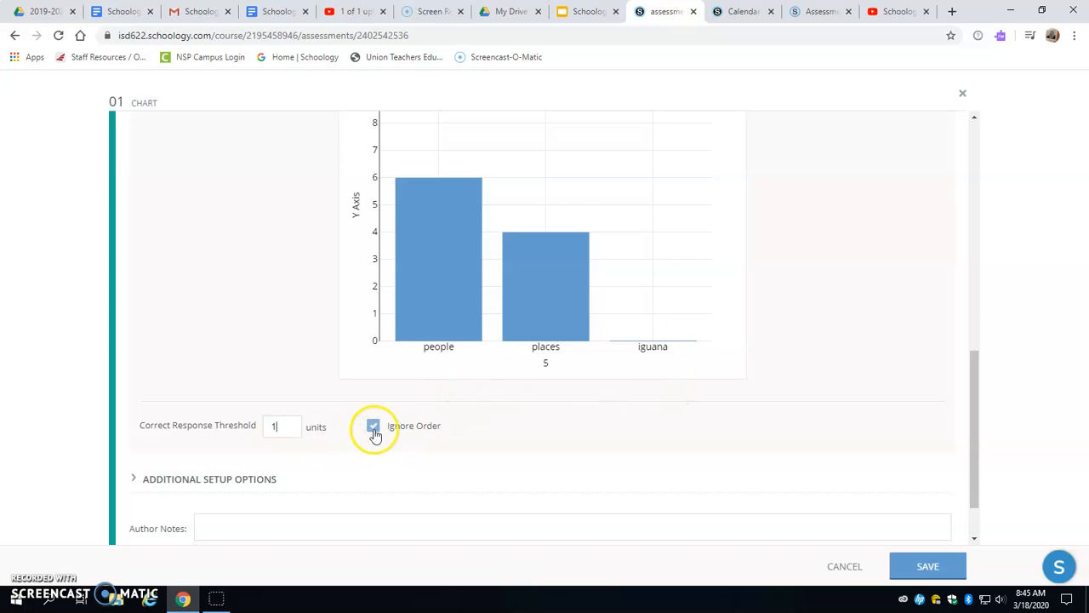
pyautogui.moveTo(647, 339); pyautogui.dragTo(655, 123)
pyautogui.moveTo(653, 253); pyautogui.dragTo(651, 205)
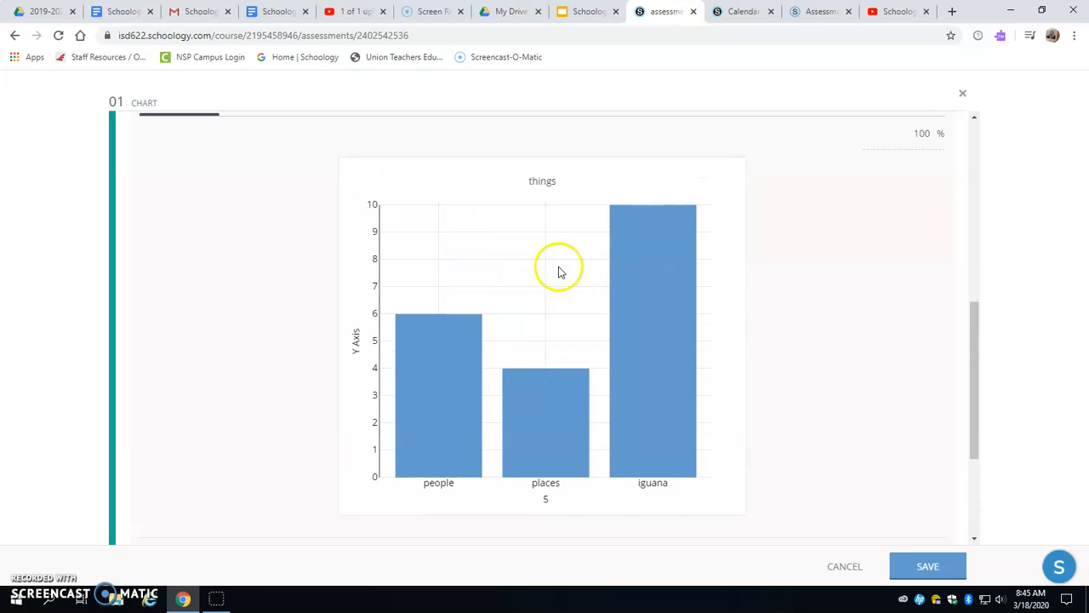
pyautogui.scroll(2, 370, 294)
pyautogui.scroll(-4, 366, 294)
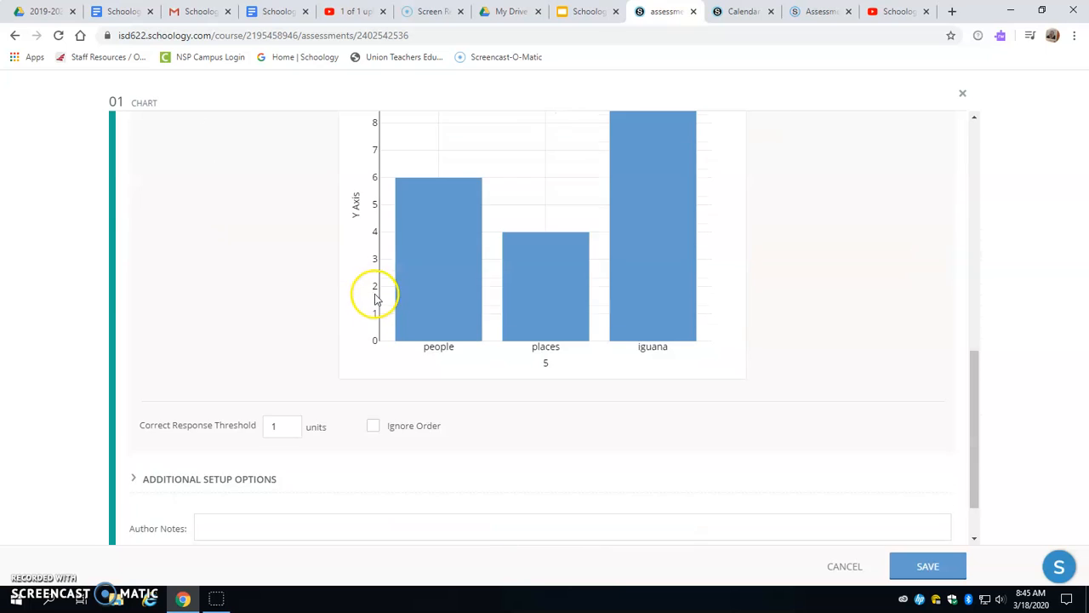
pyautogui.click(930, 567)
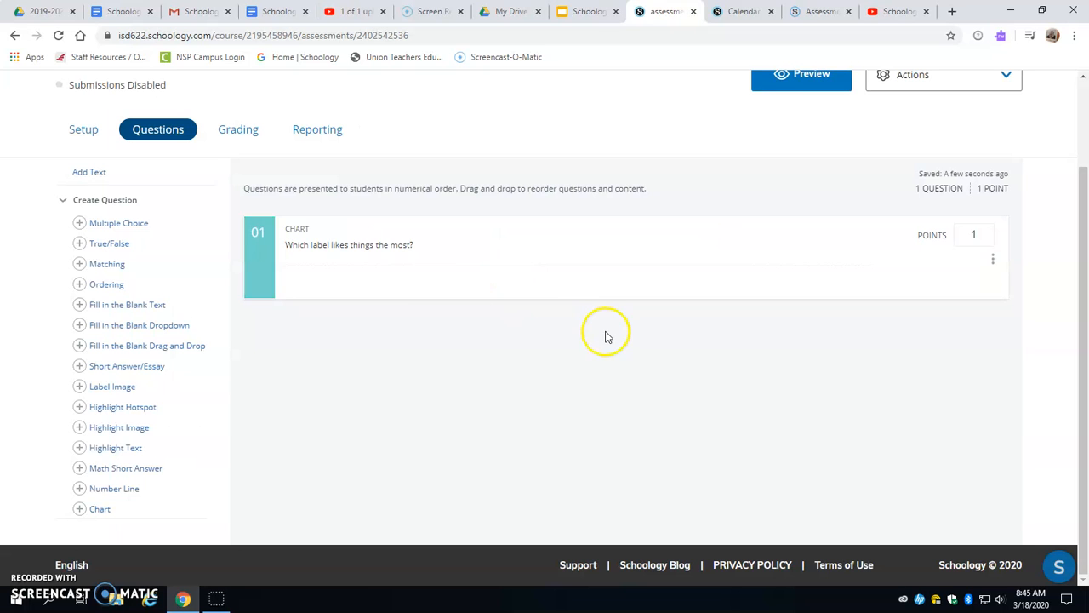
# - Reopen chart question 01, preview it as a student, and lower the places and people bars to 5
pyautogui.click(993, 257)
pyautogui.click(257, 271)
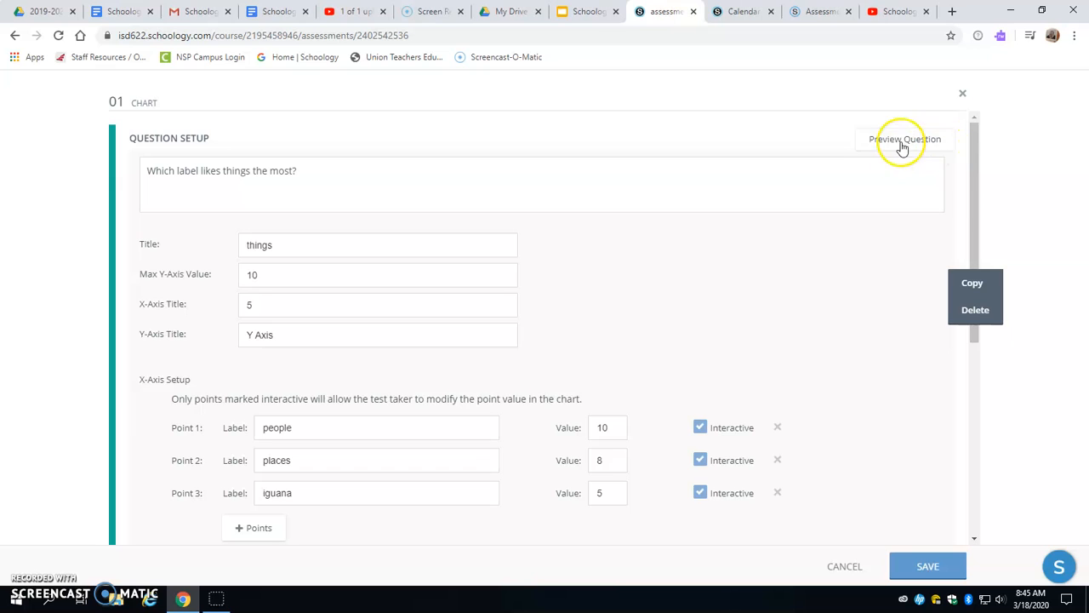
pyautogui.click(904, 138)
pyautogui.moveTo(360, 310); pyautogui.dragTo(370, 384)
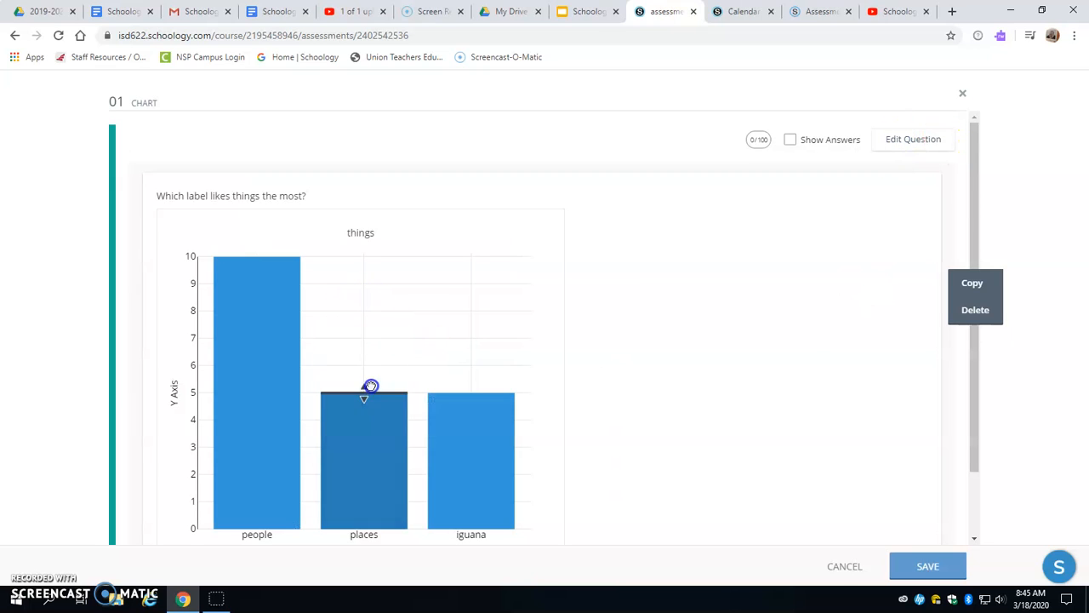
pyautogui.moveTo(253, 246); pyautogui.dragTo(263, 387)
pyautogui.scroll(-1, 349, 307)
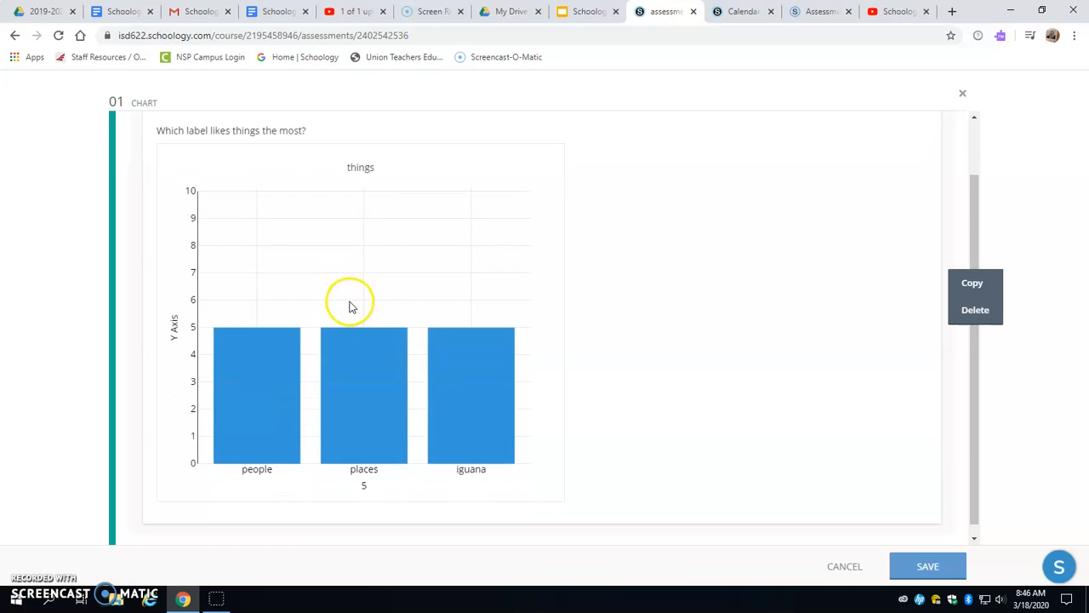
# - In the student preview, raise the places bar to 6 and the iguana bar to 9, raise both further, and save the question
pyautogui.moveTo(404, 315); pyautogui.dragTo(377, 292)
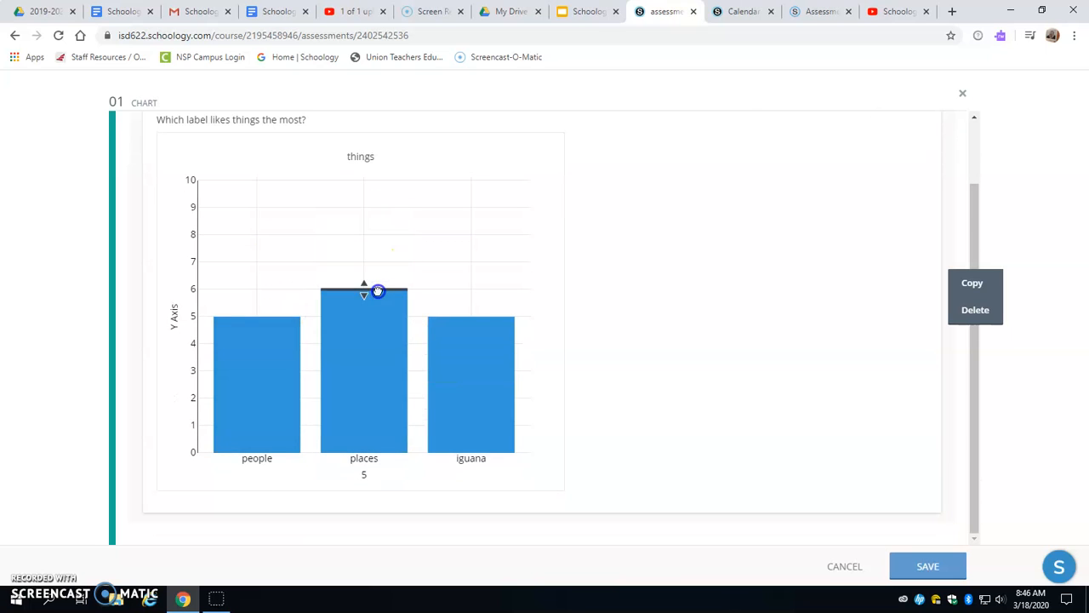
pyautogui.moveTo(471, 312); pyautogui.dragTo(469, 209)
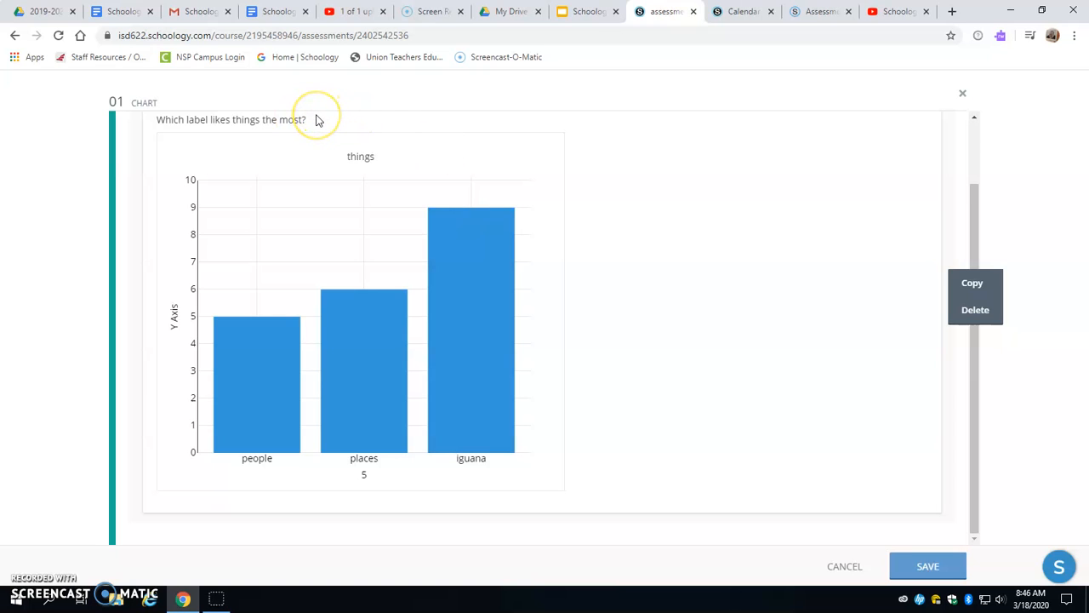
pyautogui.moveTo(470, 206); pyautogui.dragTo(472, 186)
pyautogui.moveTo(362, 289); pyautogui.dragTo(364, 265)
pyautogui.click(925, 566)
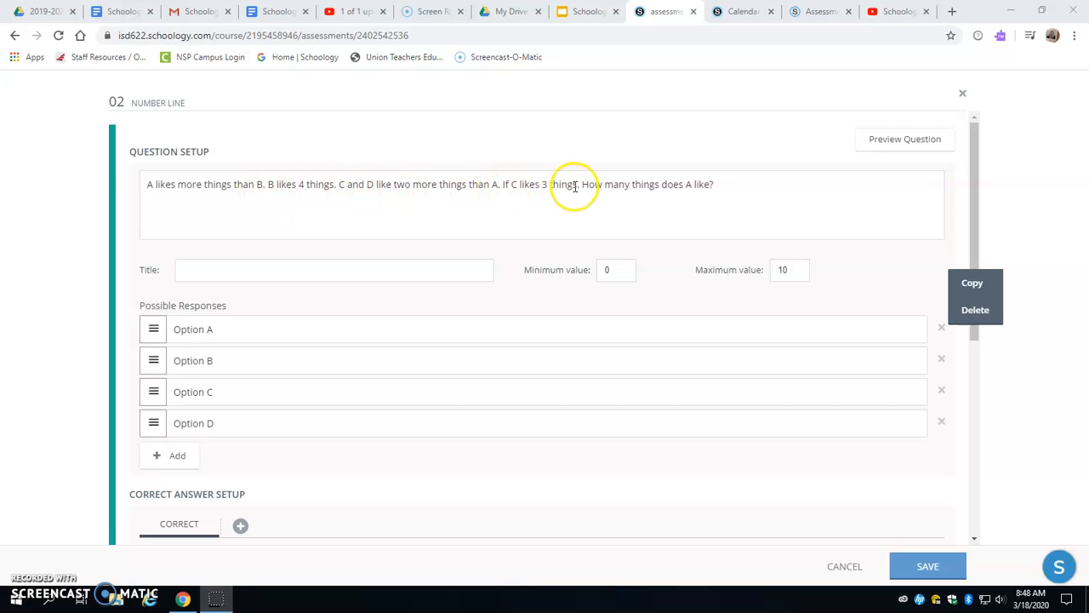
# - Rename the number line's possible responses to "Option A: 1", "Option B: 2", "Option C:3" and "Option D:4"
pyautogui.click(261, 334)
pyautogui.click(229, 331)
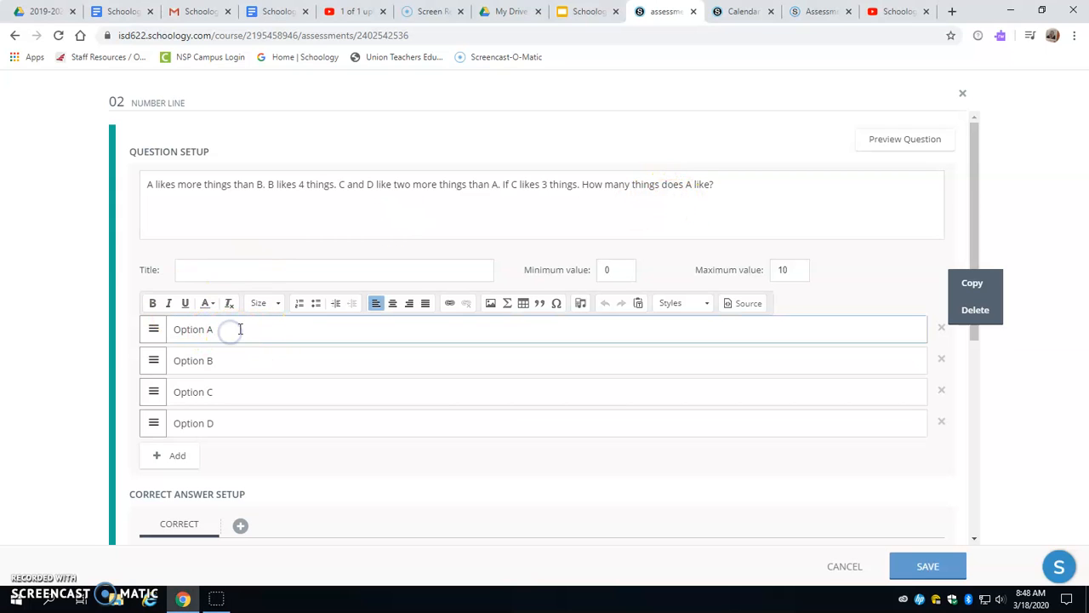
pyautogui.click(245, 366)
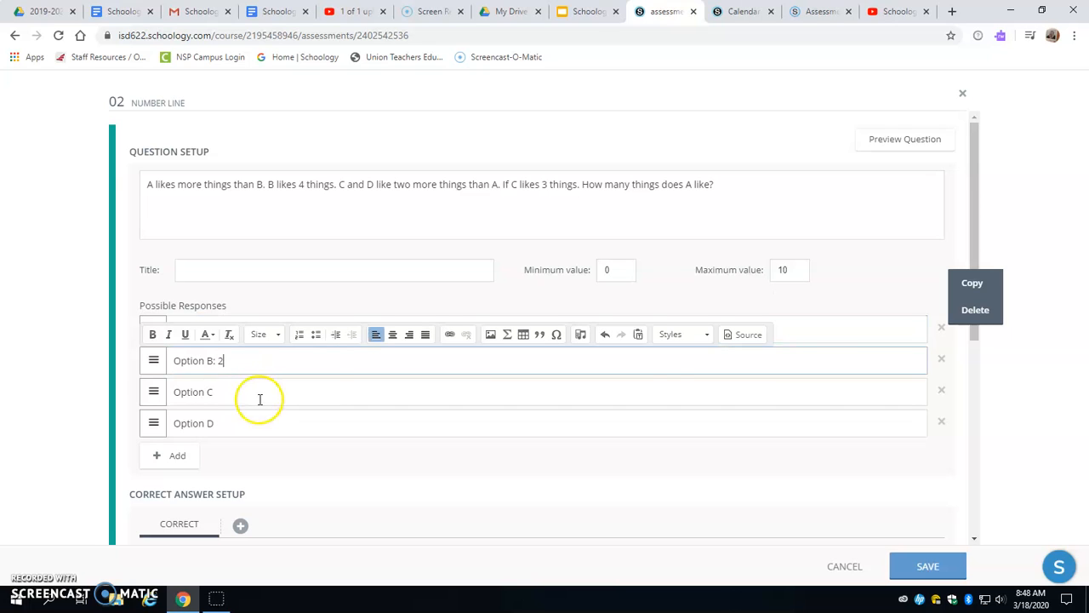
pyautogui.click(260, 399)
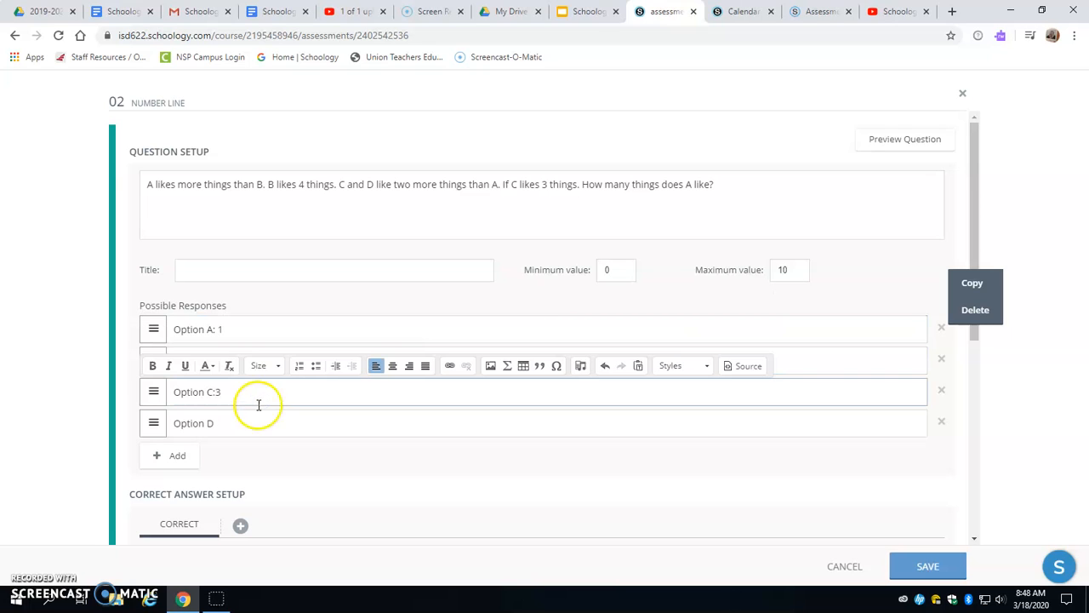
pyautogui.click(249, 418)
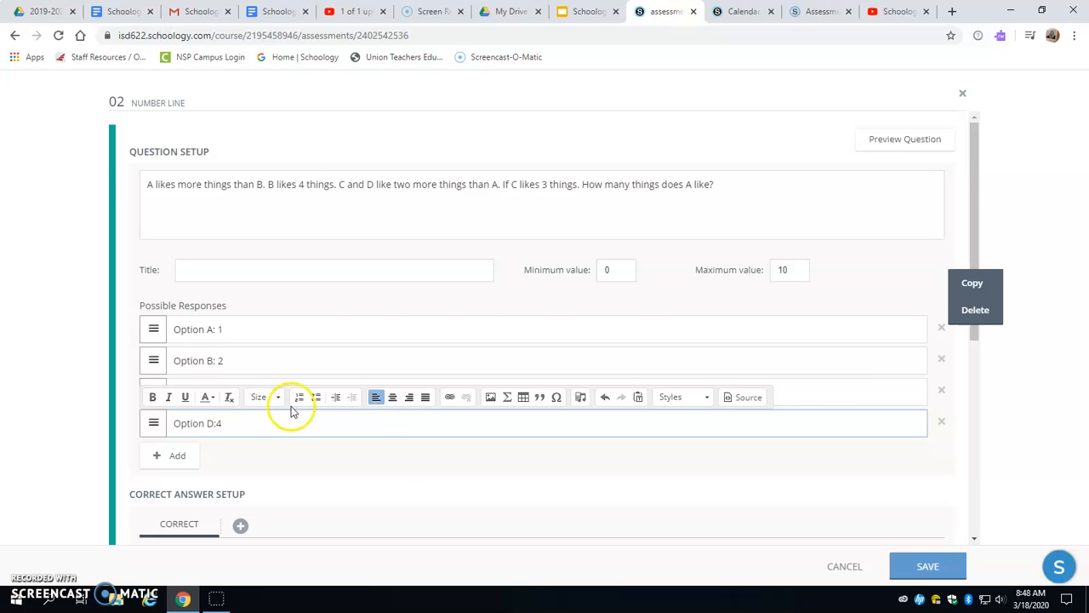
# - Place the Option A response at 1 on the correct-answer number line, and close the question without saving
pyautogui.scroll(-3, 291, 412)
pyautogui.moveTo(401, 506); pyautogui.dragTo(410, 410)
pyautogui.scroll(-2, 738, 394)
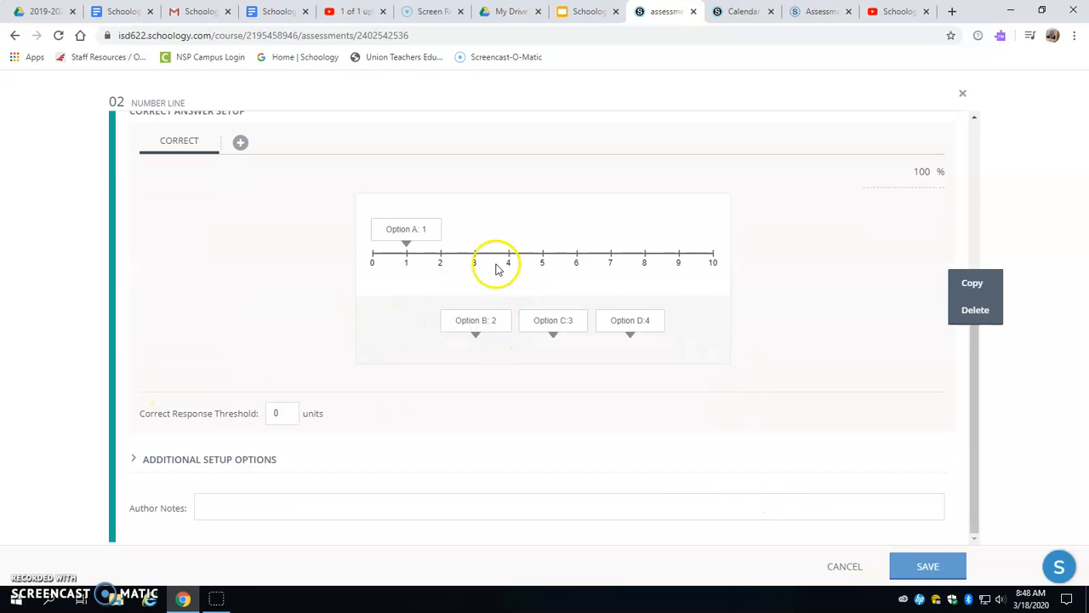
pyautogui.scroll(5, 377, 306)
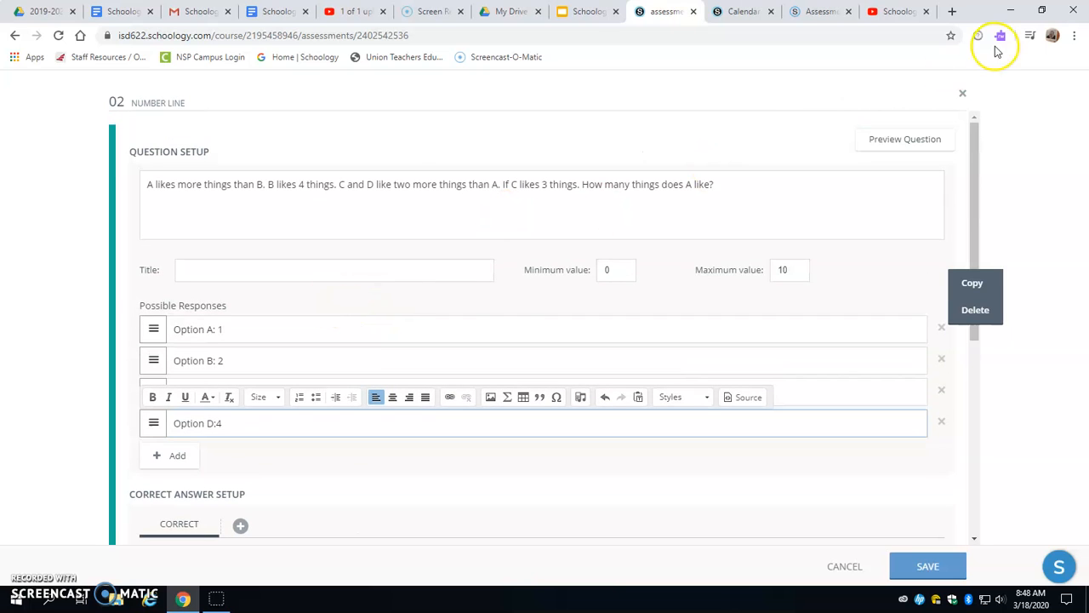
pyautogui.click(963, 93)
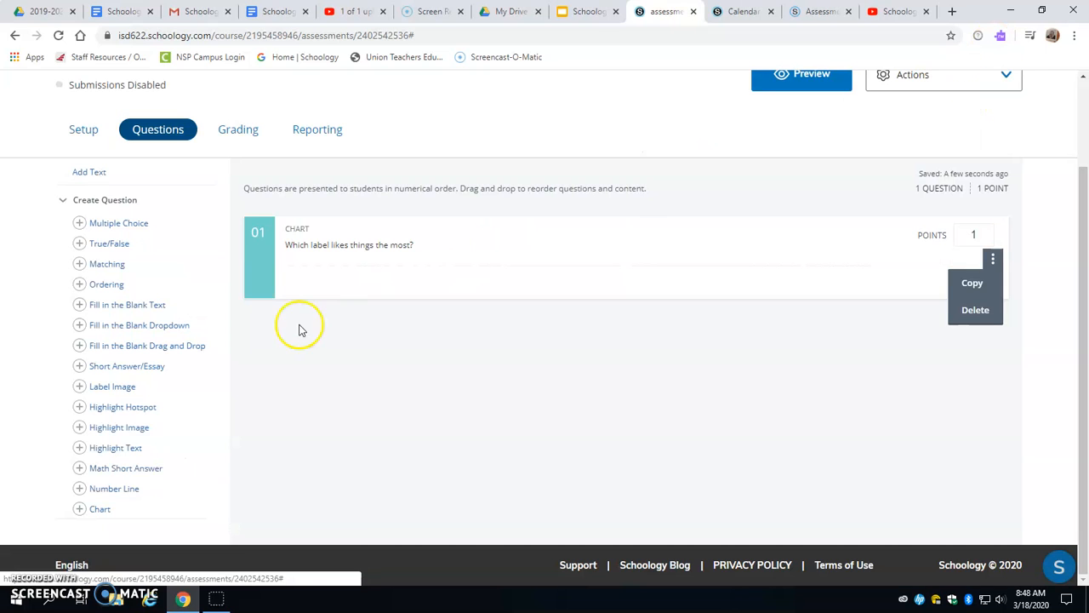
# - Open a new Math Short Answer question, review its formatting, symbol and text block settings, and close it without saving
pyautogui.click(126, 469)
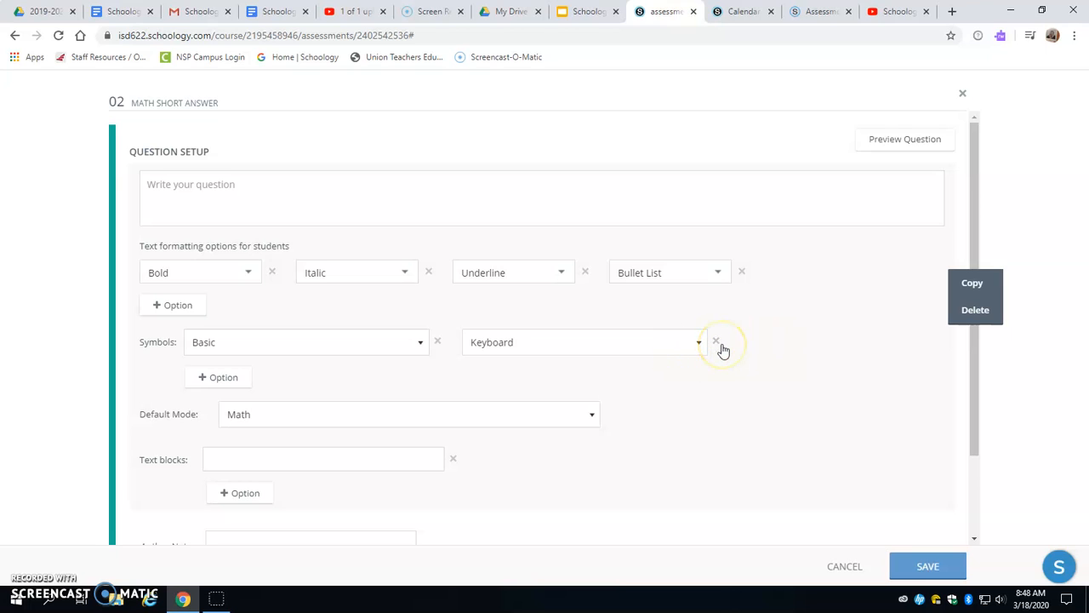
pyautogui.scroll(-2, 725, 352)
pyautogui.scroll(2, 726, 352)
pyautogui.click(964, 95)
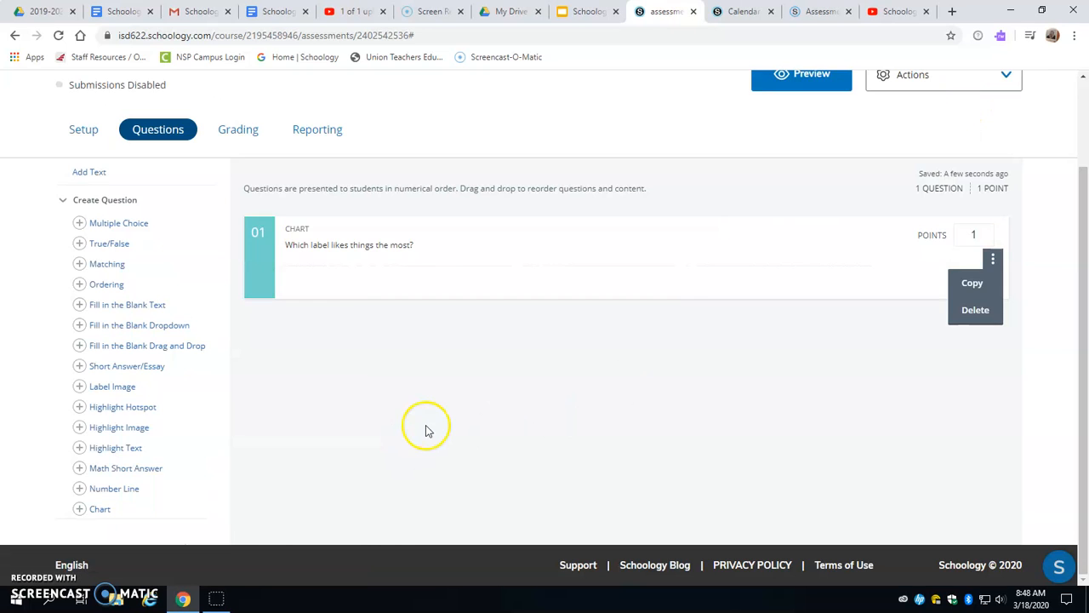
# - Open a new Highlight Text question, review its question, correct answer and scoring settings, and close it without saving
pyautogui.click(108, 452)
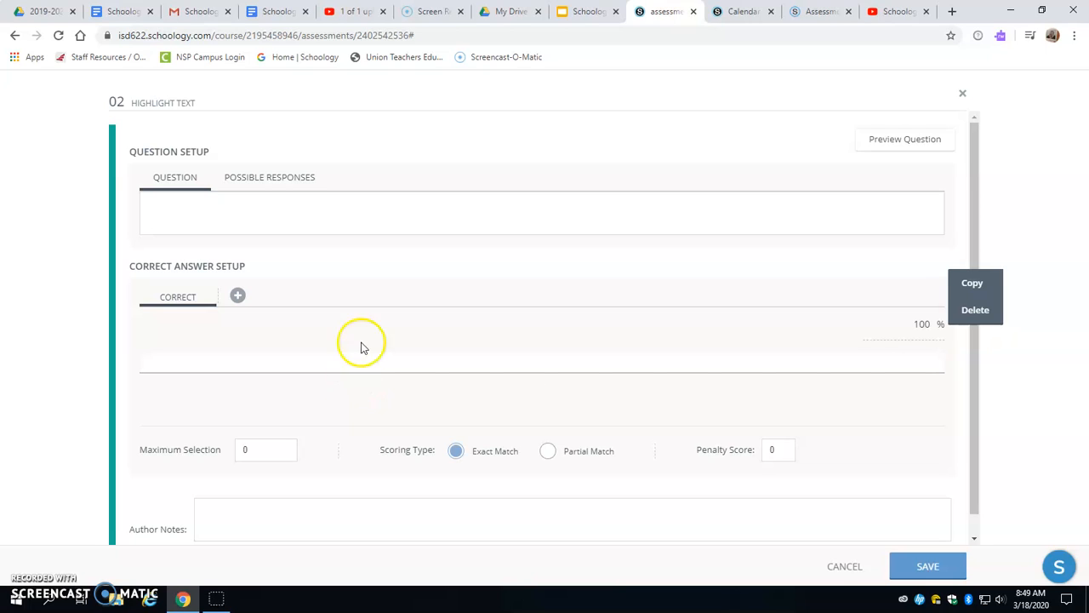
pyautogui.scroll(-1, 357, 332)
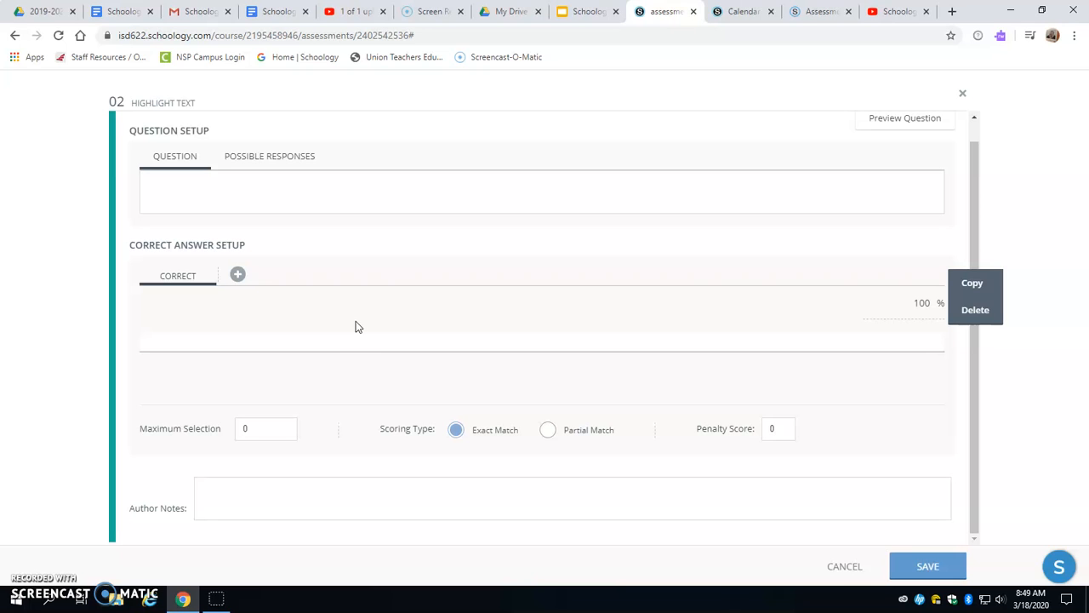
pyautogui.click(963, 92)
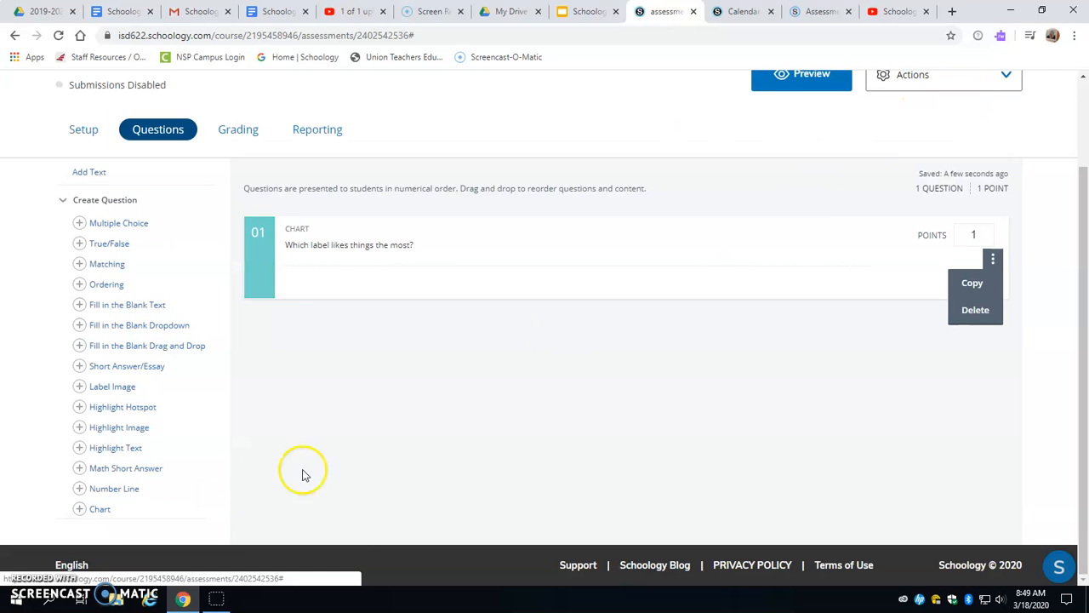
# - Start a Highlight Hotspot question and try to upload the Art elements image from the desktop
pyautogui.click(121, 407)
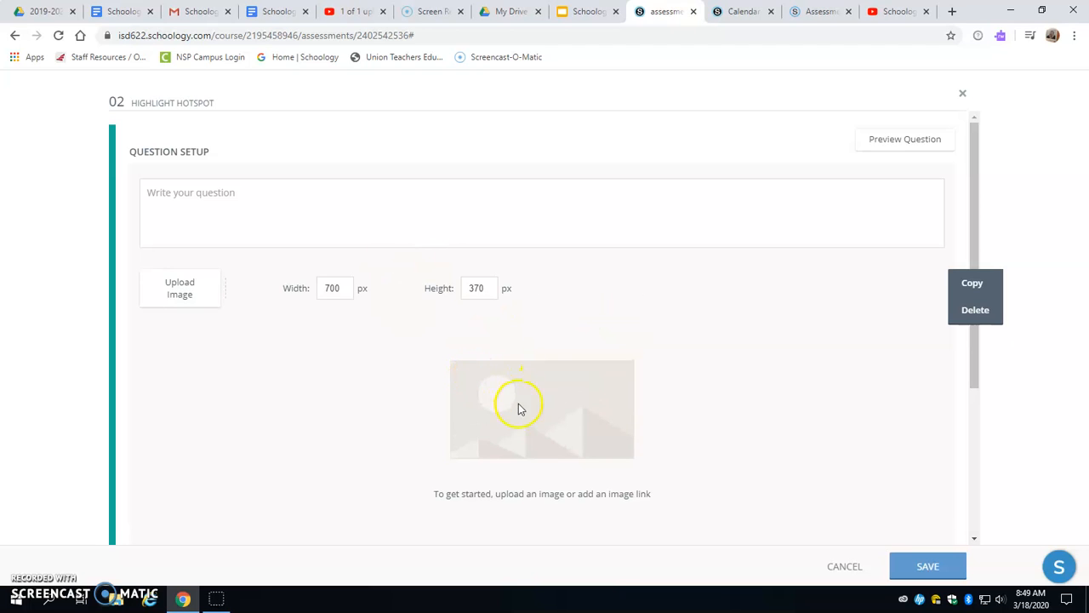
pyautogui.click(181, 294)
pyautogui.click(555, 337)
pyautogui.click(328, 183)
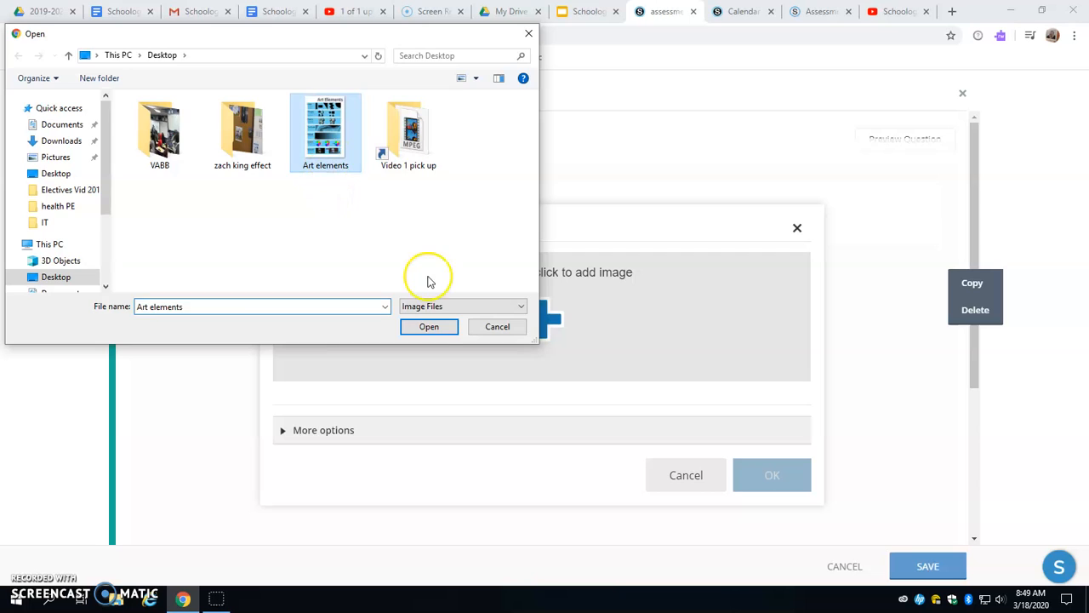
pyautogui.click(425, 324)
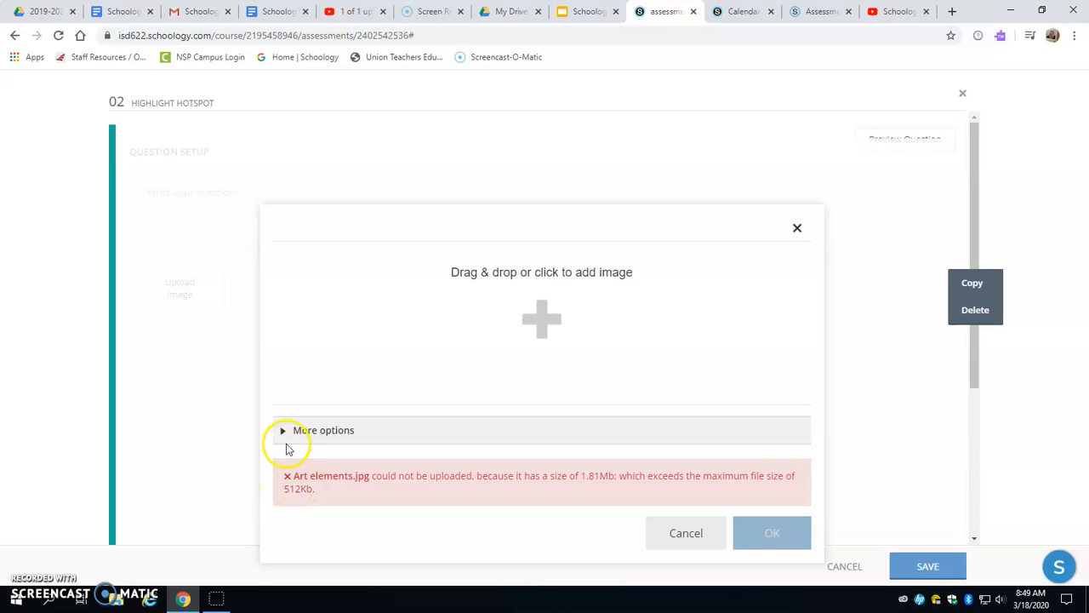
# - Check the image upload's additional options, browse the desktop for another image, and close the Highlight Hotspot question without saving
pyautogui.click(286, 431)
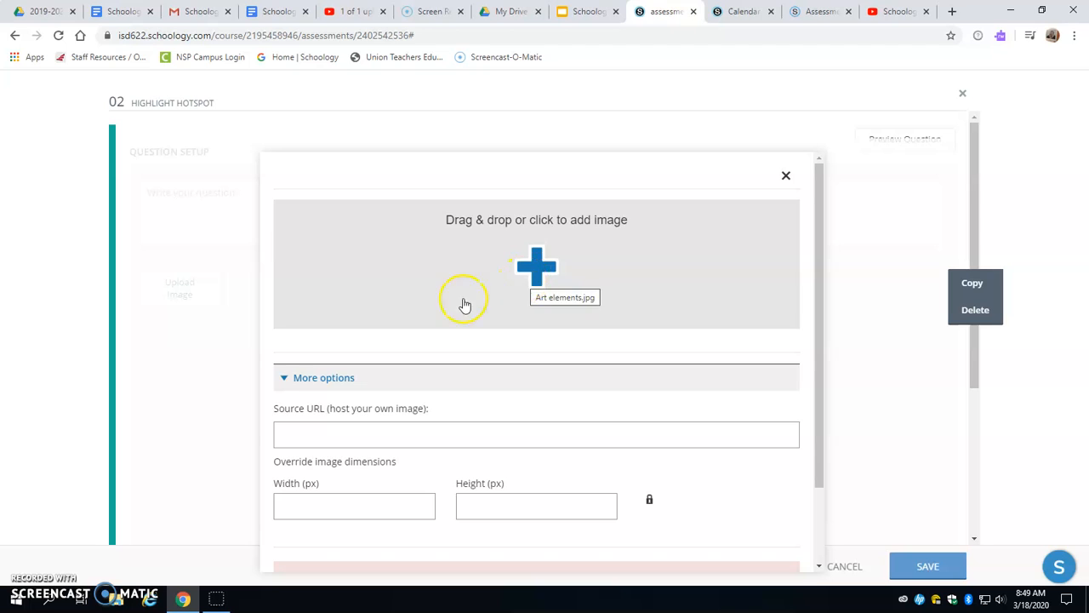
pyautogui.click(546, 268)
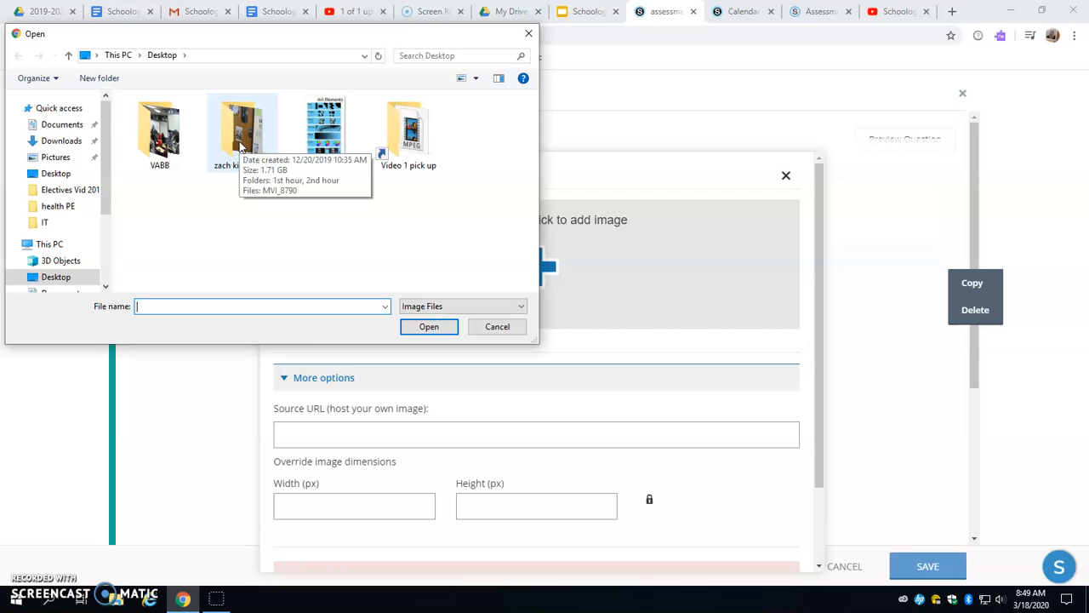
pyautogui.click(497, 326)
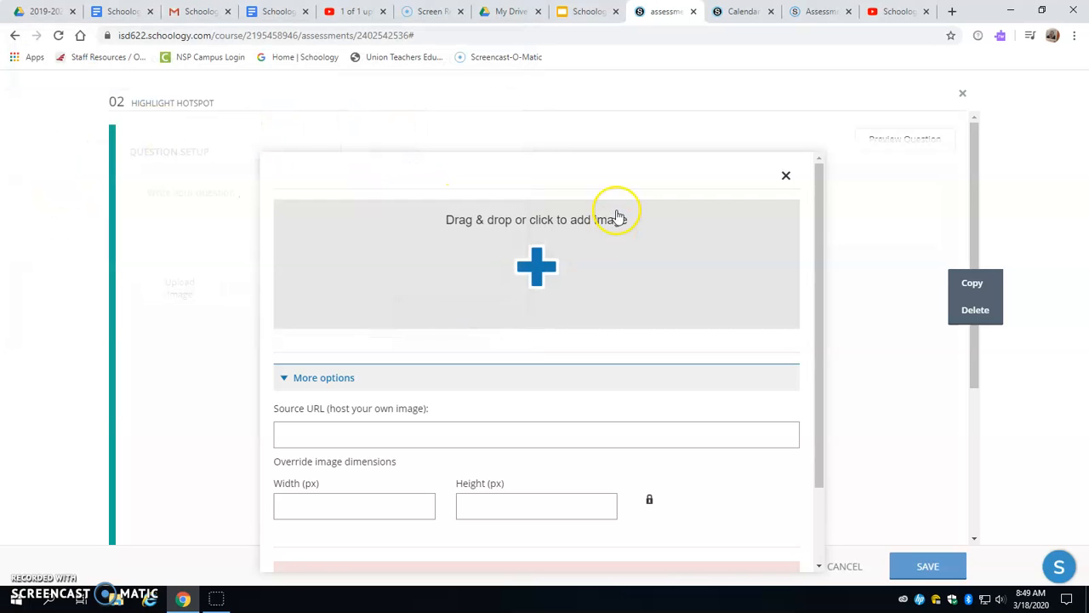
pyautogui.click(797, 175)
pyautogui.click(786, 175)
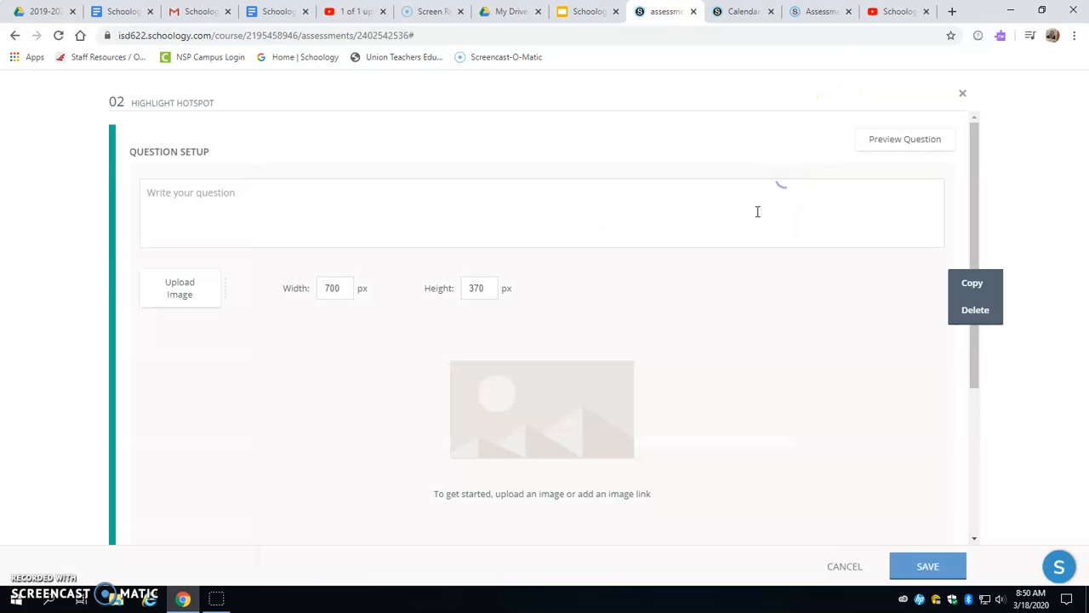
pyautogui.click(962, 94)
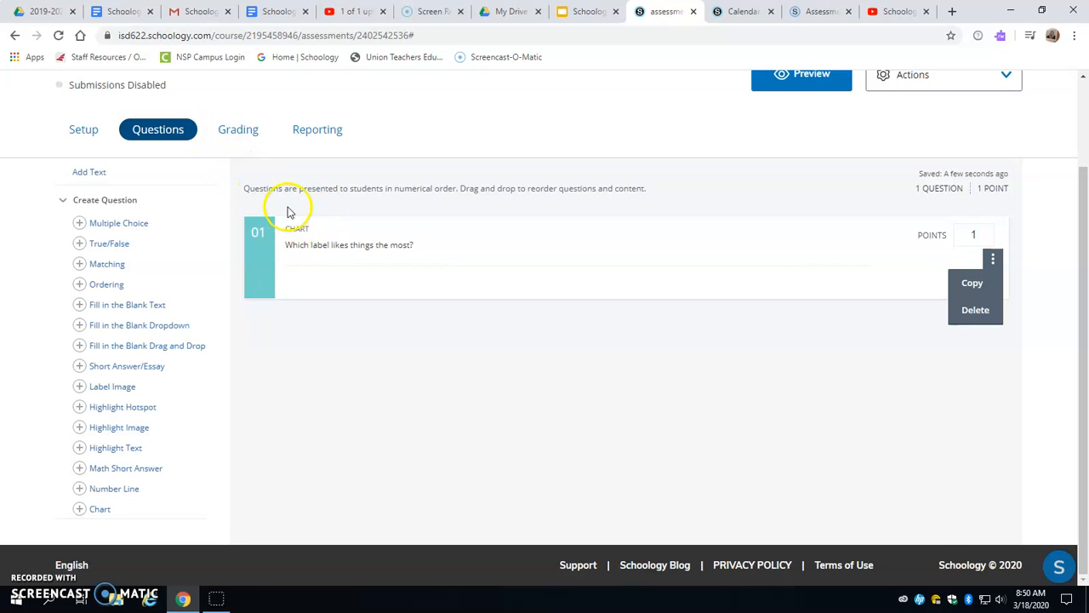
# - Search Google Images for "kitchen pictures" in a new browser tab and open the Houzz result "75 Beautiful Kitchen Pictures"
pyautogui.scroll(2, 389, 190)
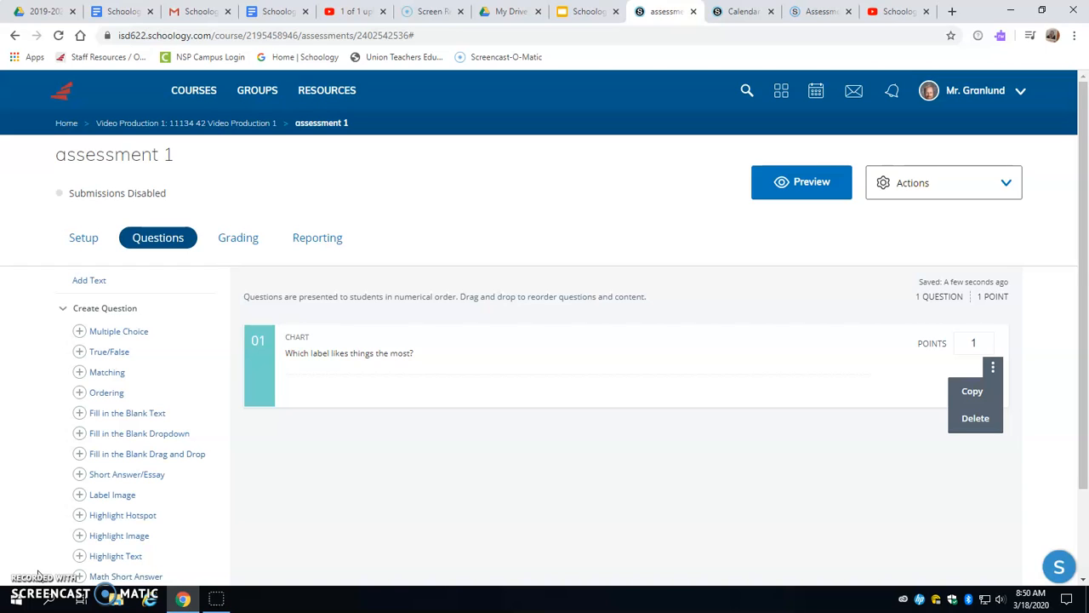
pyautogui.click(952, 11)
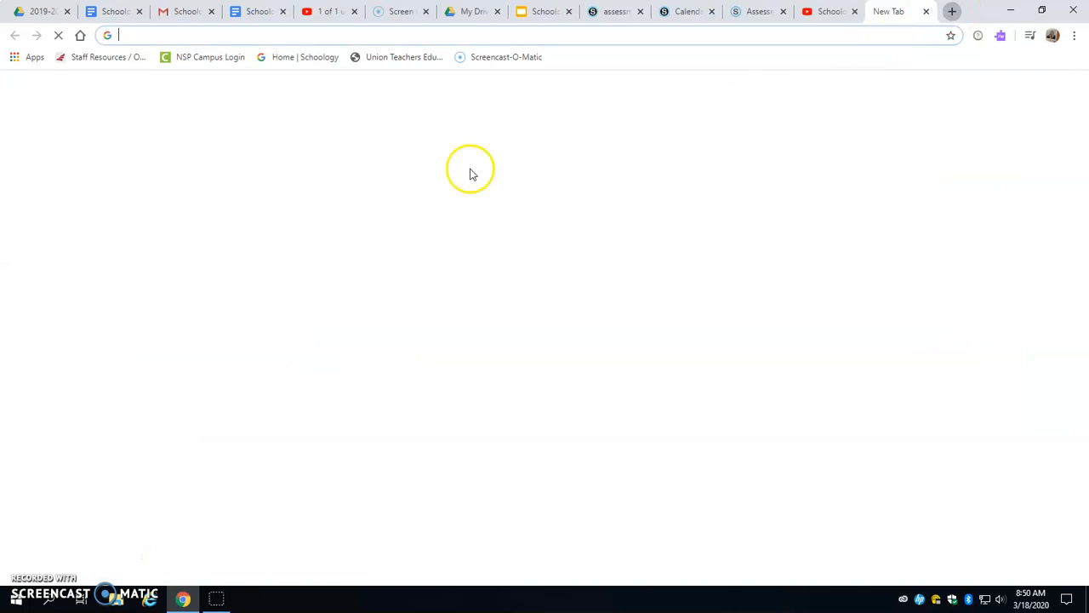
pyautogui.click(515, 283)
pyautogui.write('ki')
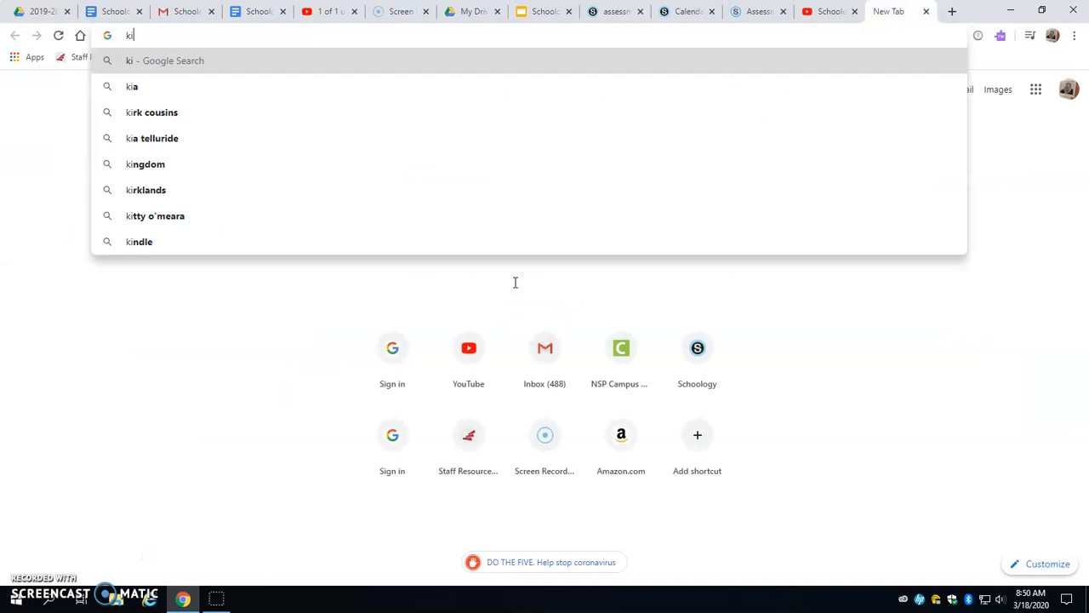
pyautogui.write('tchen picture')
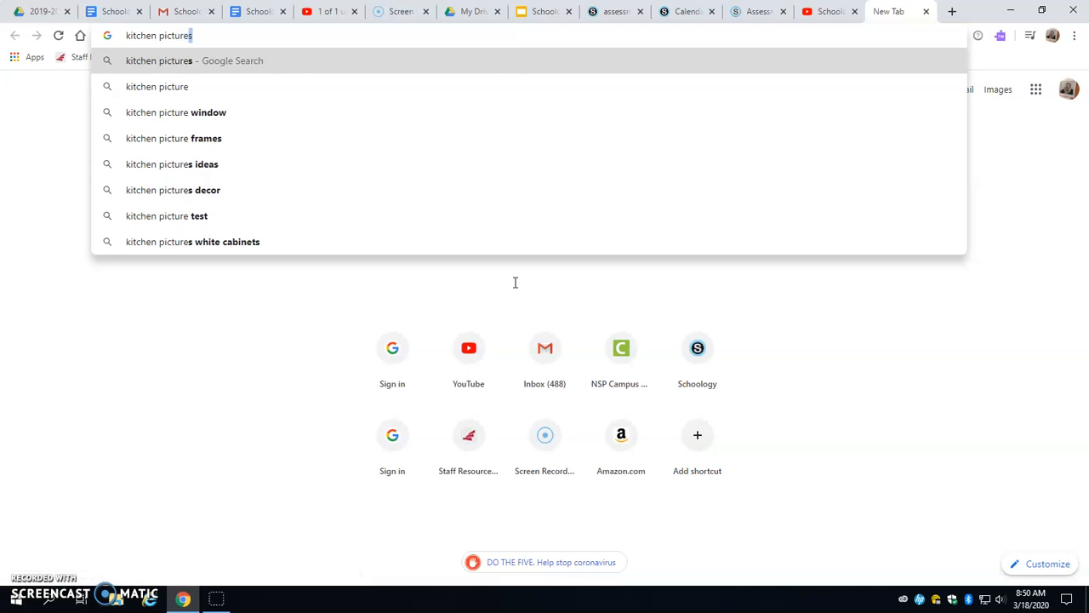
pyautogui.press('Return')
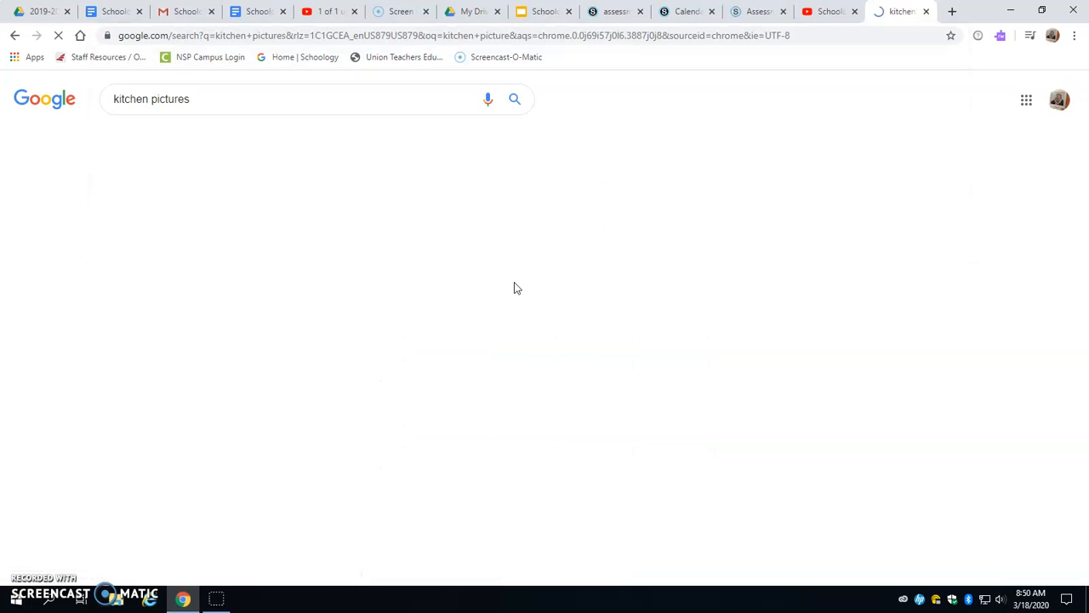
pyautogui.click(182, 137)
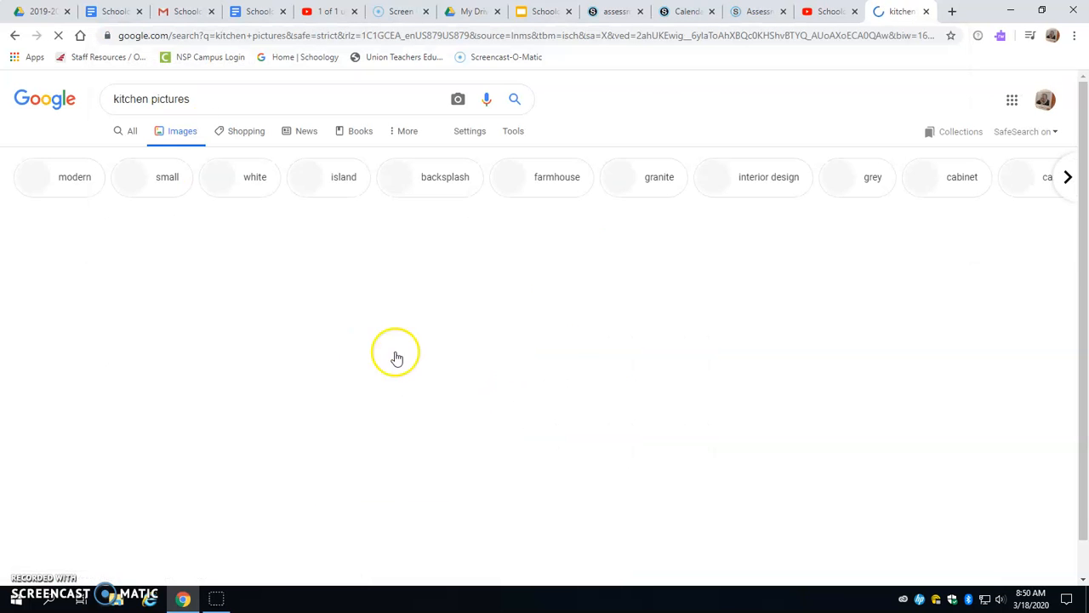
pyautogui.click(299, 315)
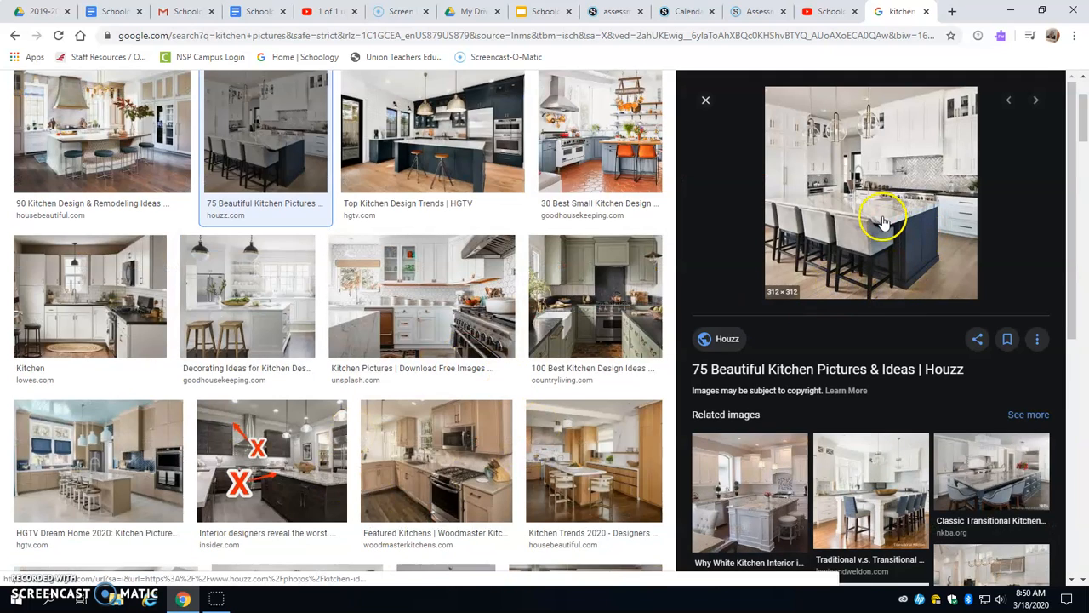
# - Save the Houzz kitchen image to the Downloads folder as "kitchen" and return to the Schoology assessment
pyautogui.click(849, 183)
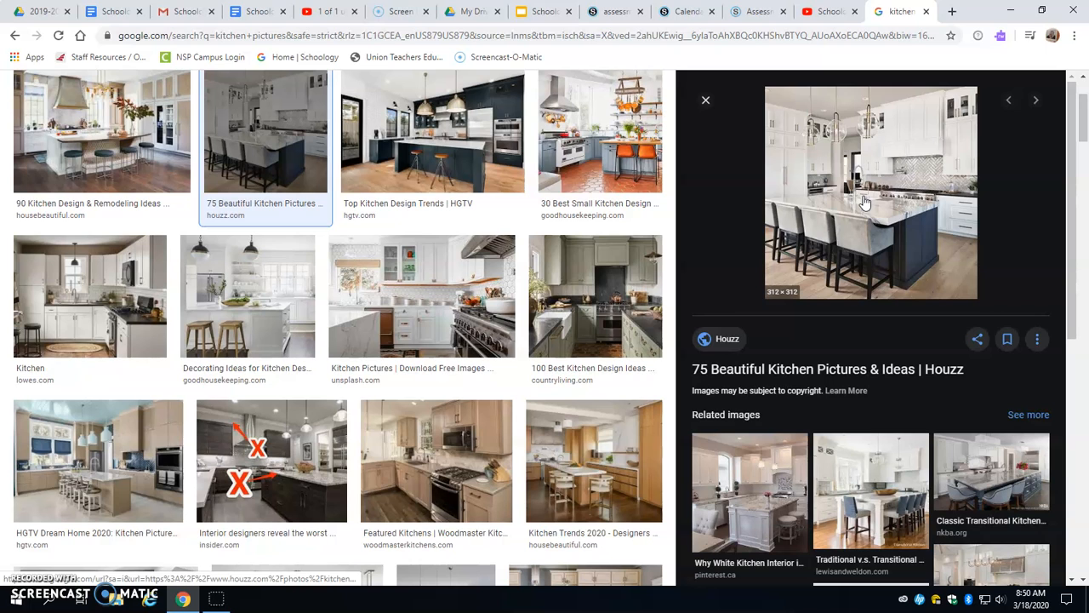
pyautogui.rightClick(861, 190)
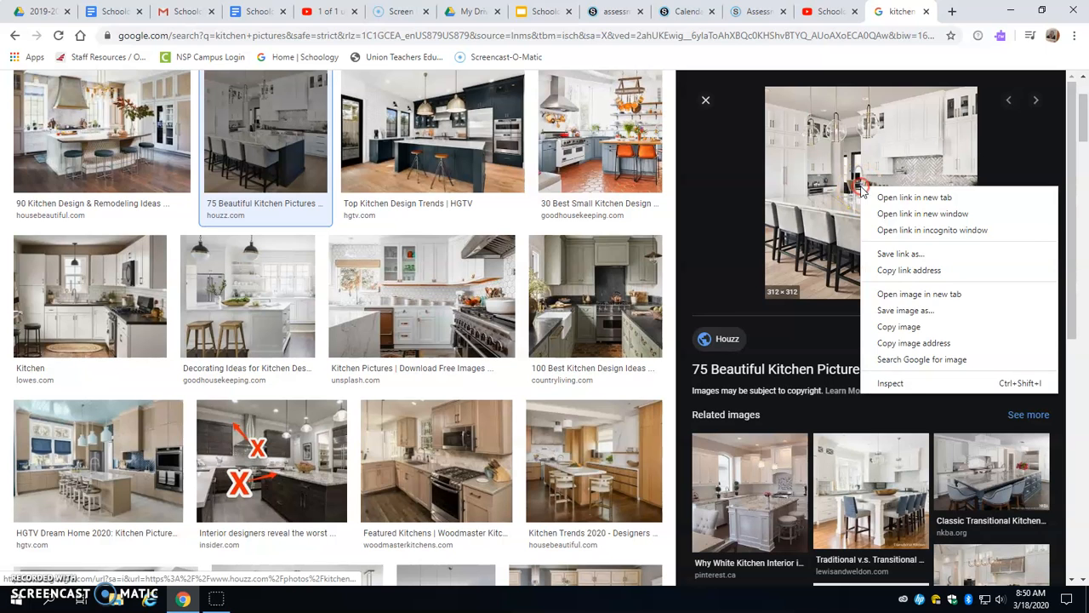
pyautogui.click(952, 312)
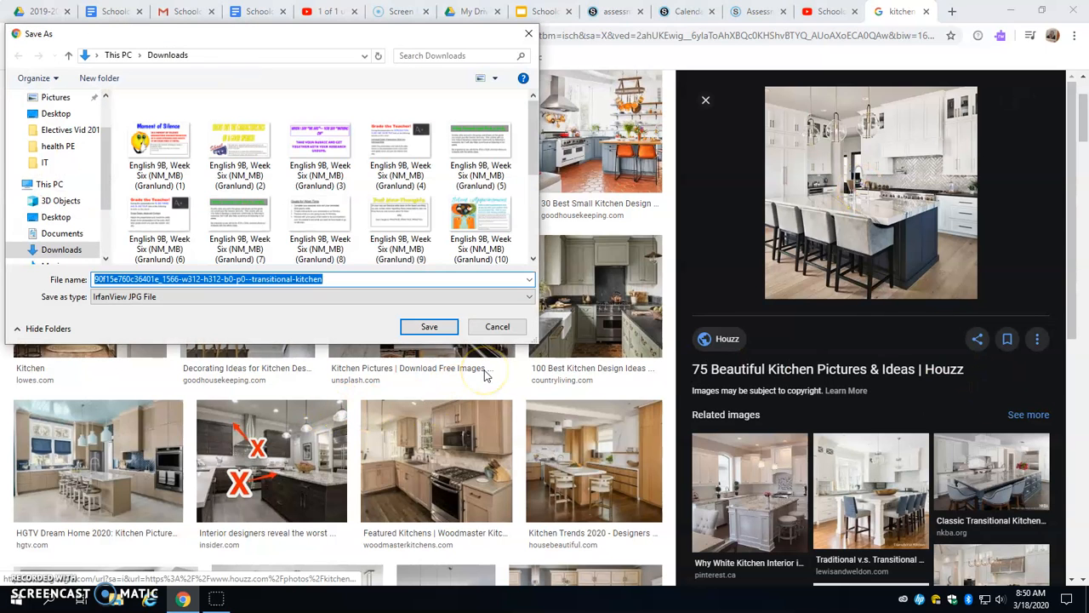
pyautogui.write('kit')
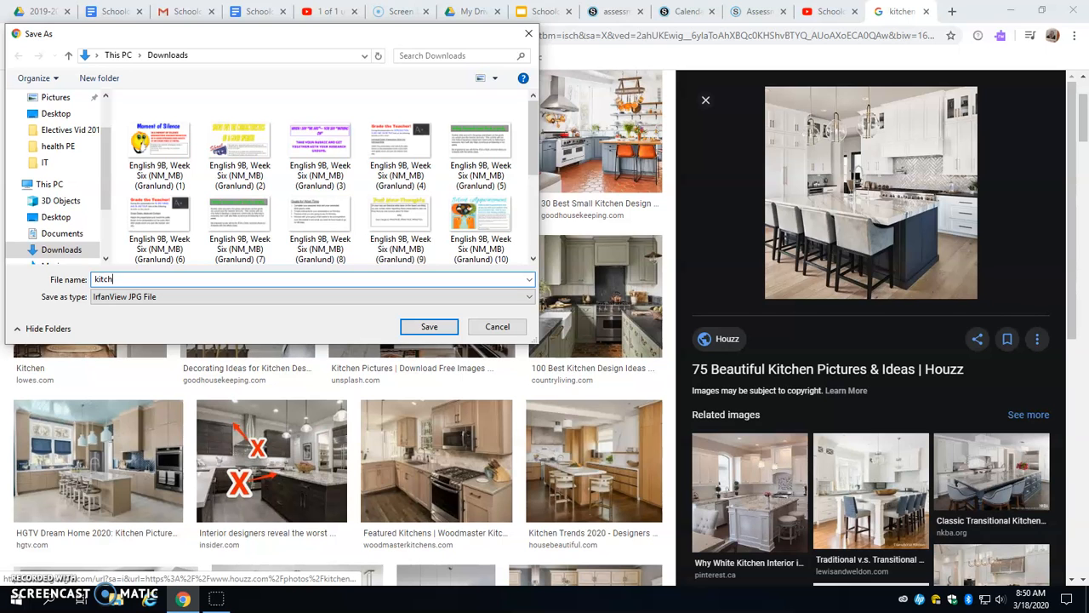
pyautogui.press('Return')
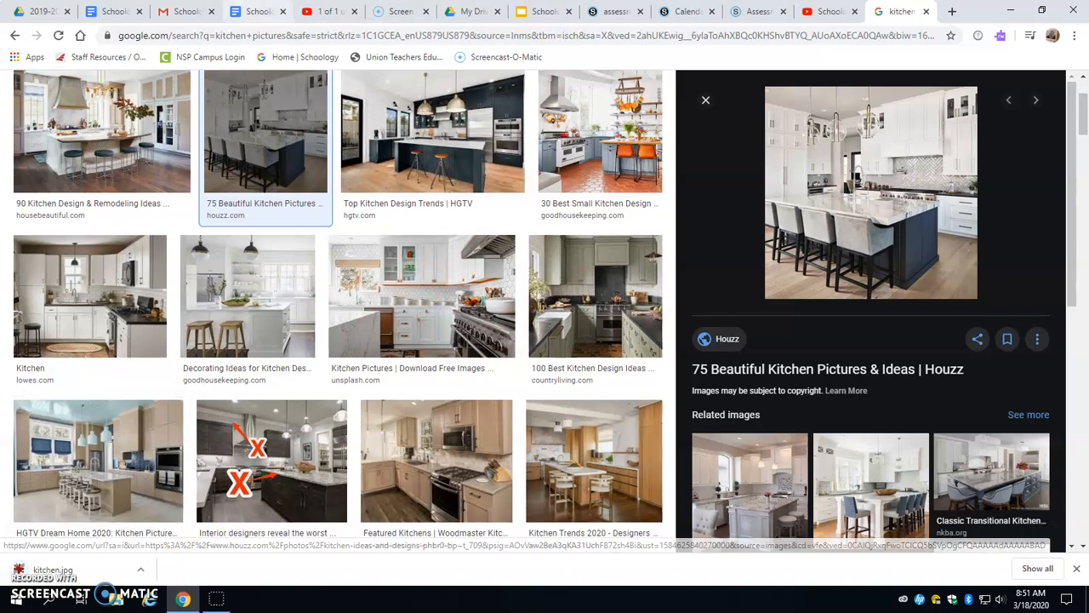
pyautogui.click(614, 11)
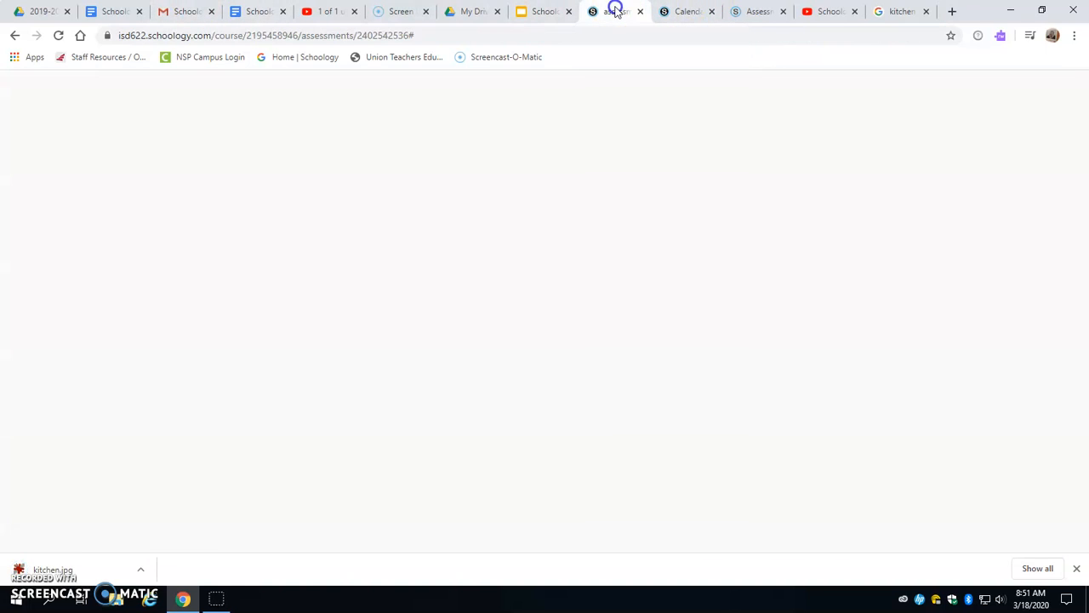
# - Go back to the Schoology assessment and start a new Highlight Hotspot question
pyautogui.click(692, 12)
pyautogui.click(613, 11)
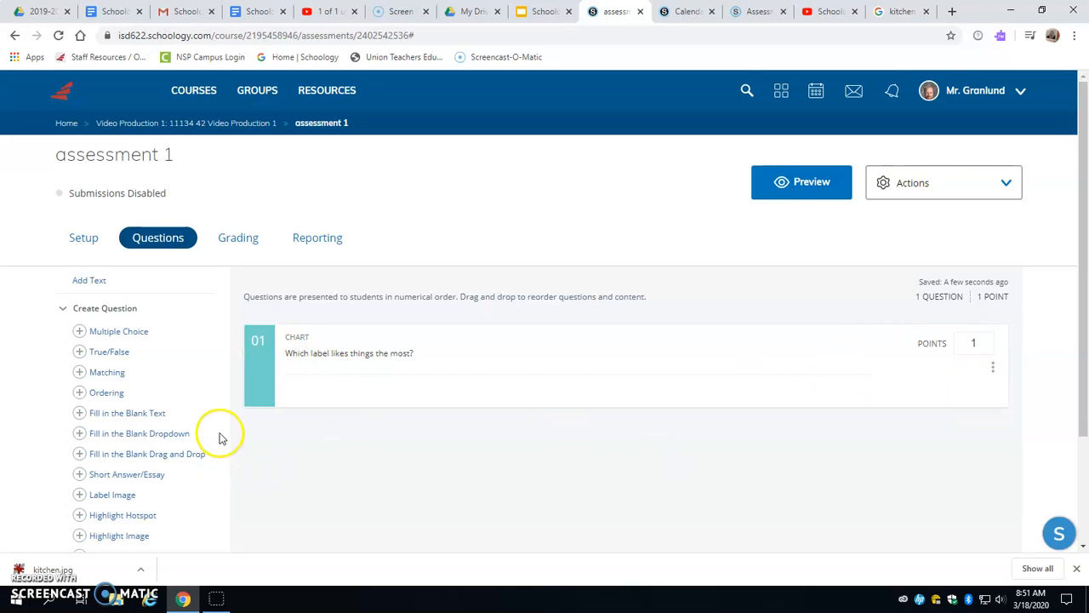
pyautogui.scroll(-2, 219, 433)
pyautogui.click(110, 375)
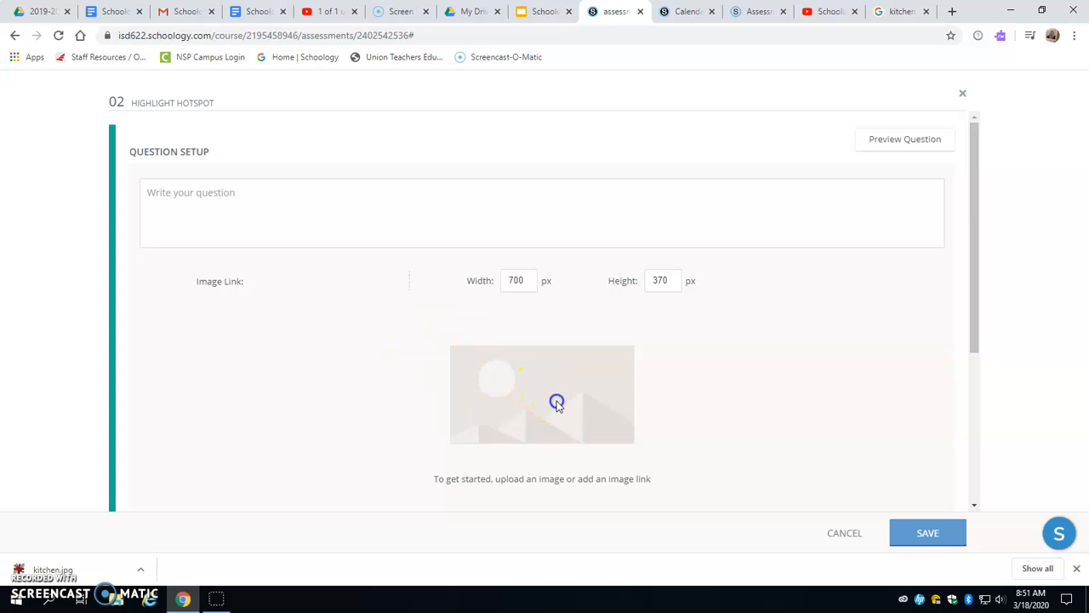
pyautogui.scroll(-2, 561, 344)
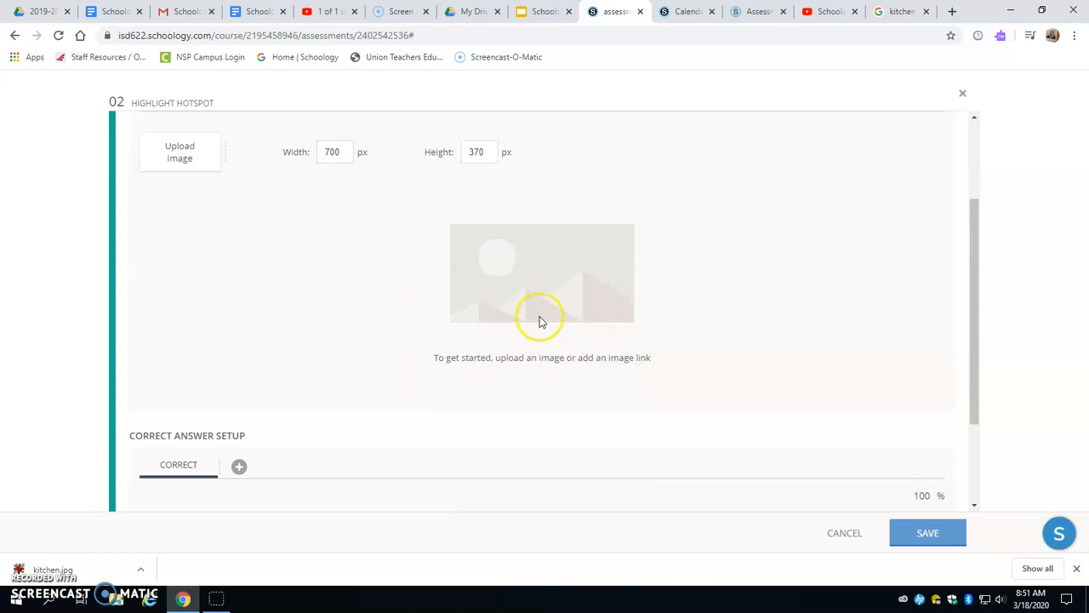
# - Upload the kitchen picture from the Downloads folder as the Highlight Hotspot question's image
pyautogui.click(177, 162)
pyautogui.click(389, 287)
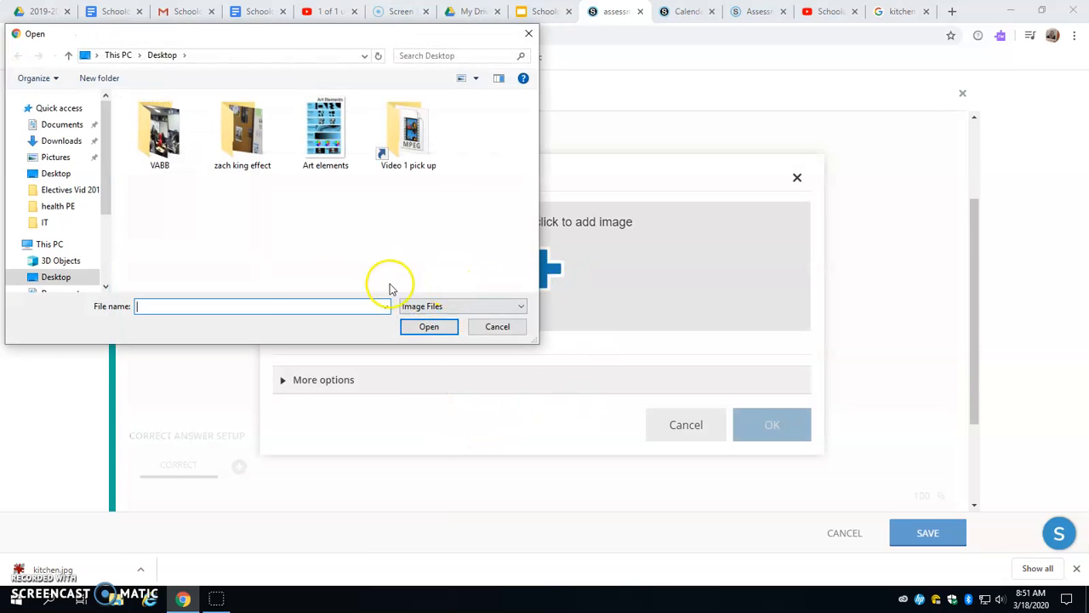
pyautogui.click(53, 140)
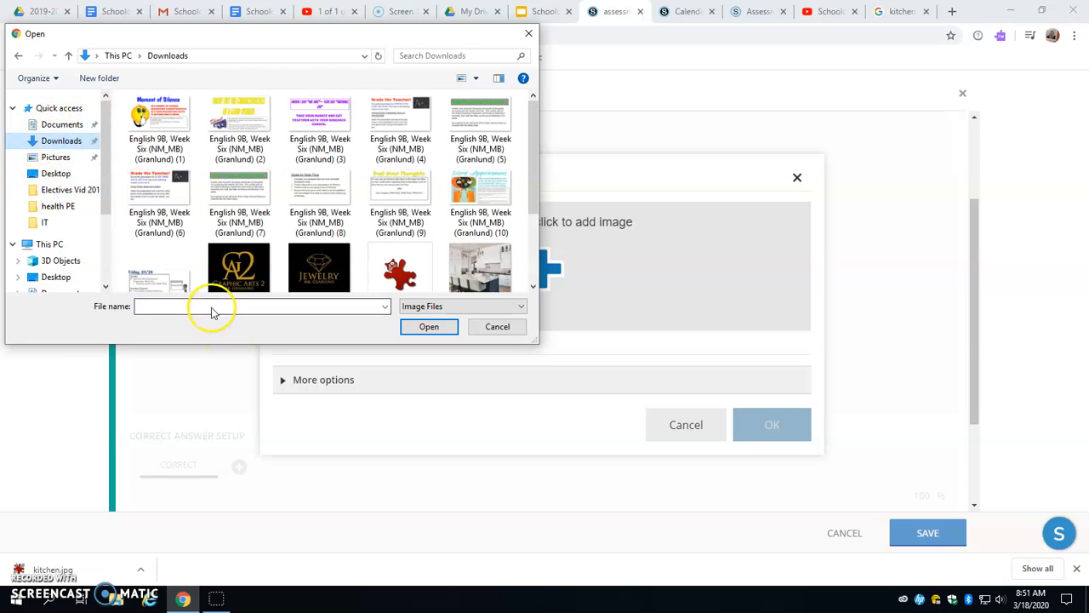
pyautogui.click(477, 255)
pyautogui.click(428, 329)
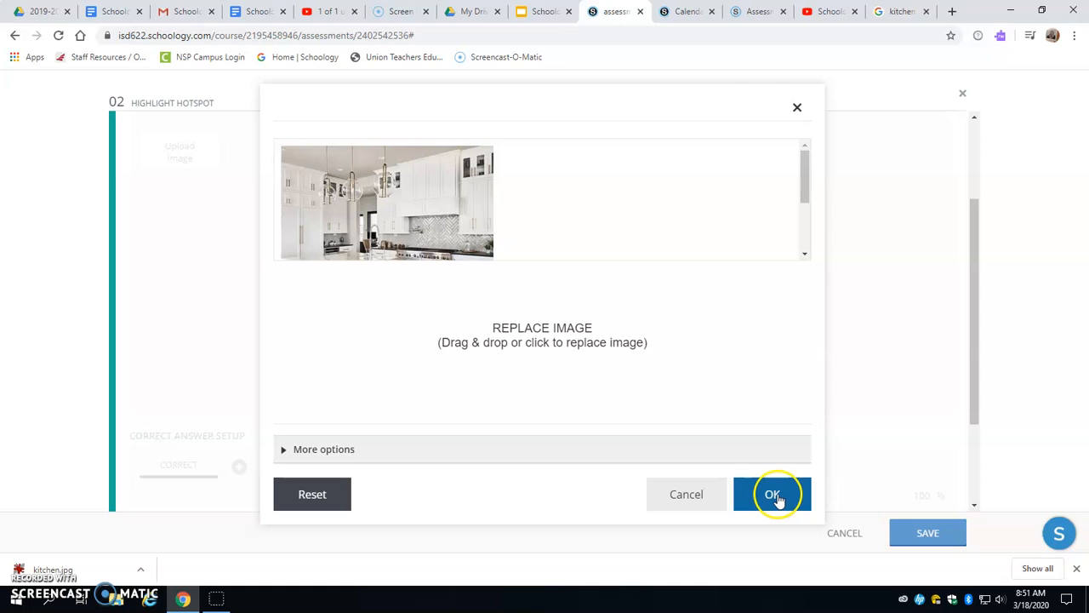
pyautogui.click(761, 485)
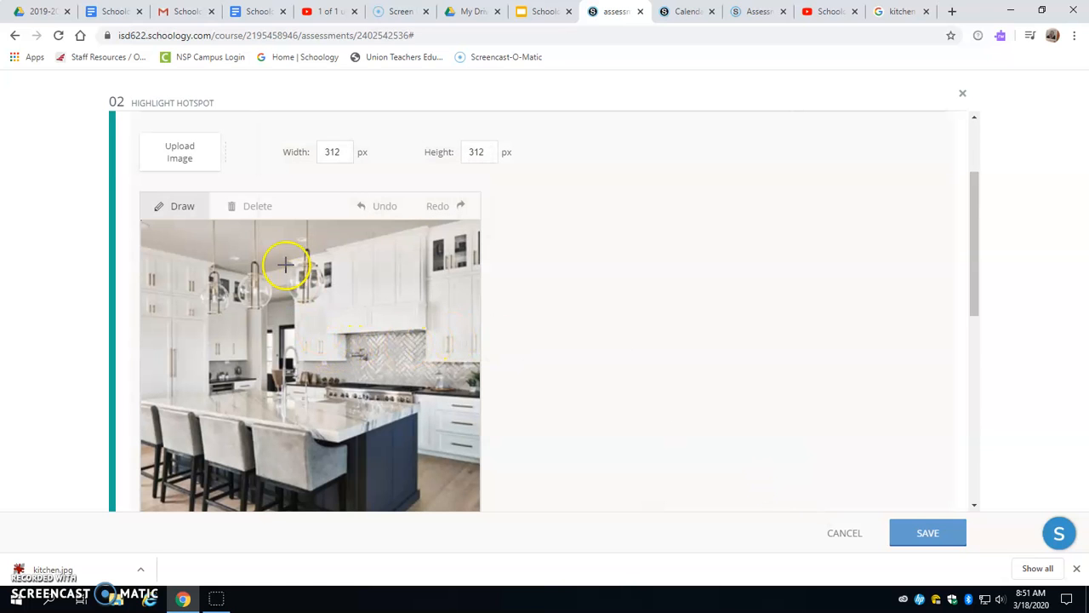
# - Outline the island sink's faucet in the kitchen picture as a four-sided hotspot
pyautogui.click(288, 341)
pyautogui.scroll(-1, 281, 345)
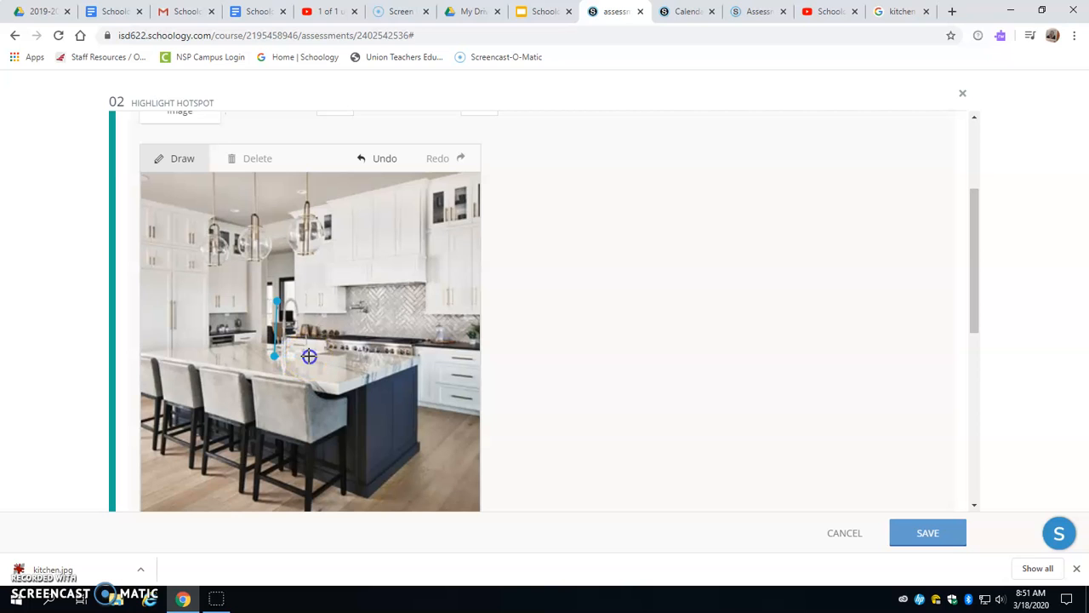
pyautogui.moveTo(278, 298); pyautogui.dragTo(276, 299)
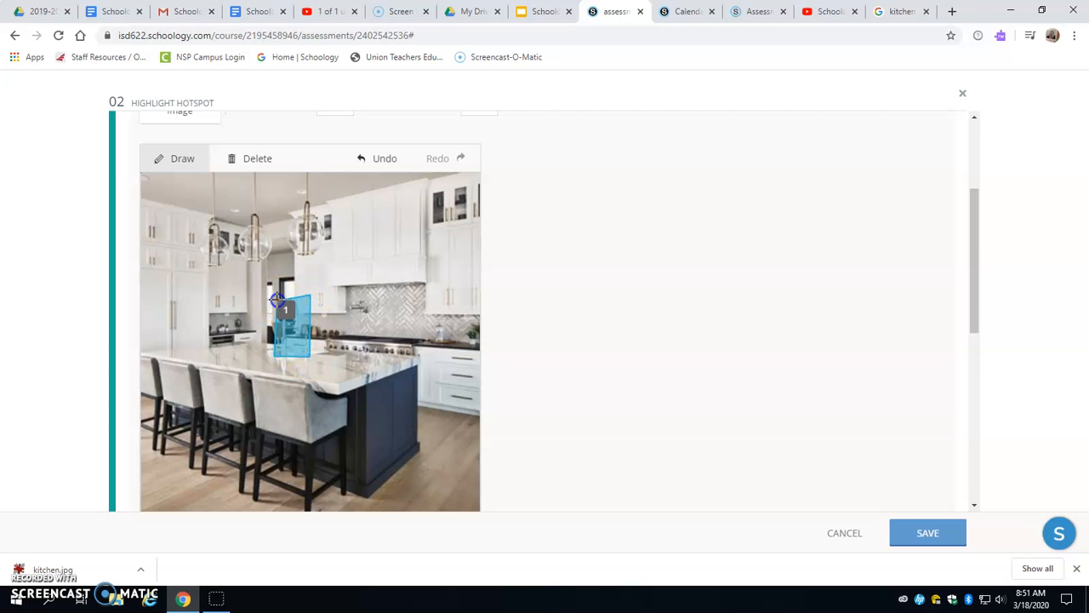
# - Mark the island faucet hotspot as the correct answer in the question's correct answer setup
pyautogui.scroll(4, 417, 302)
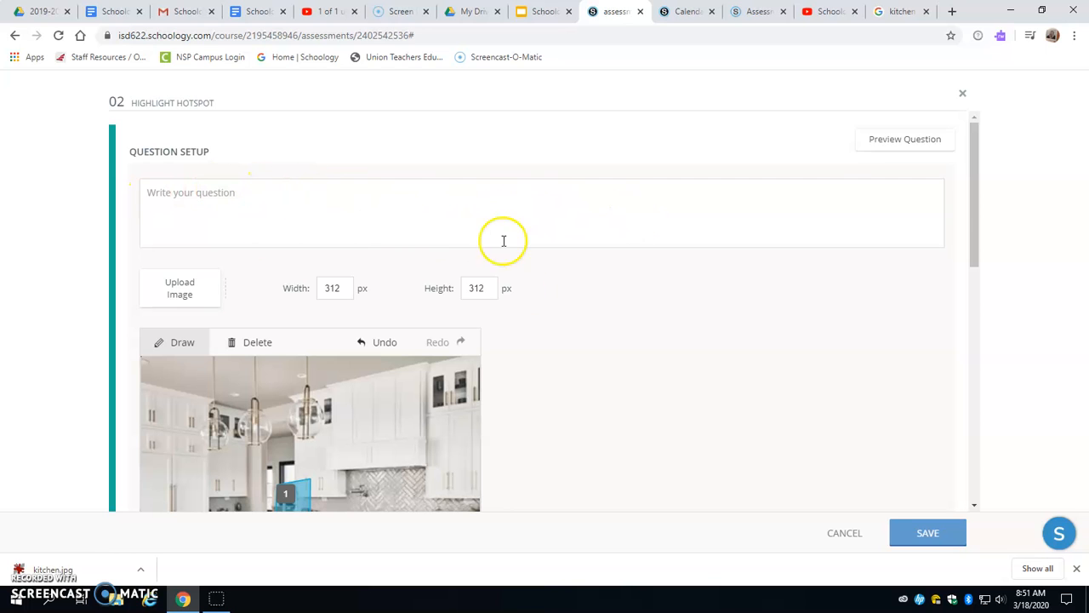
pyautogui.scroll(-5, 539, 369)
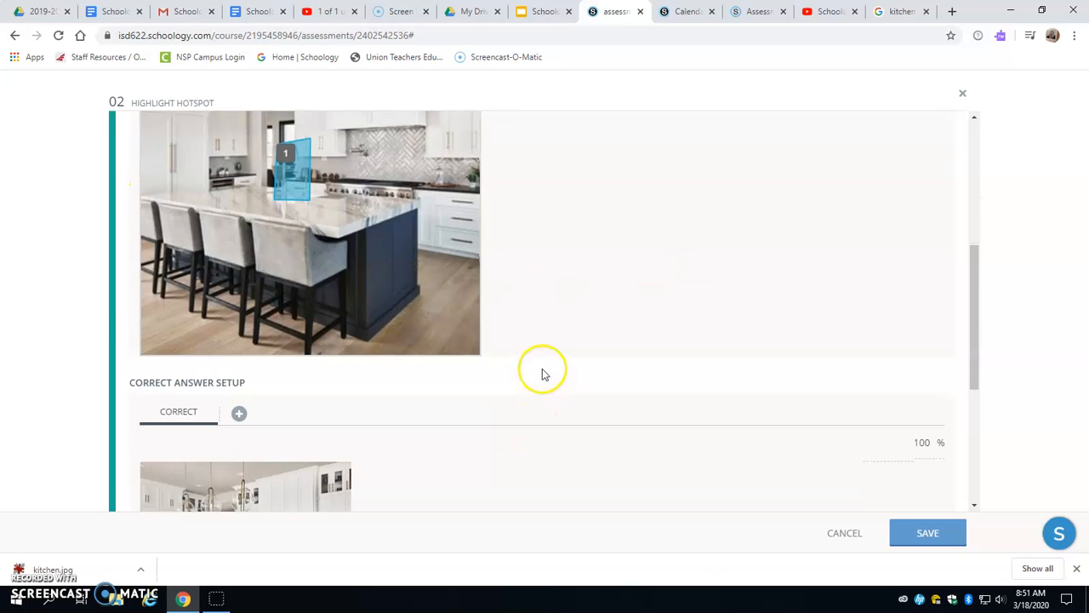
pyautogui.scroll(3, 340, 261)
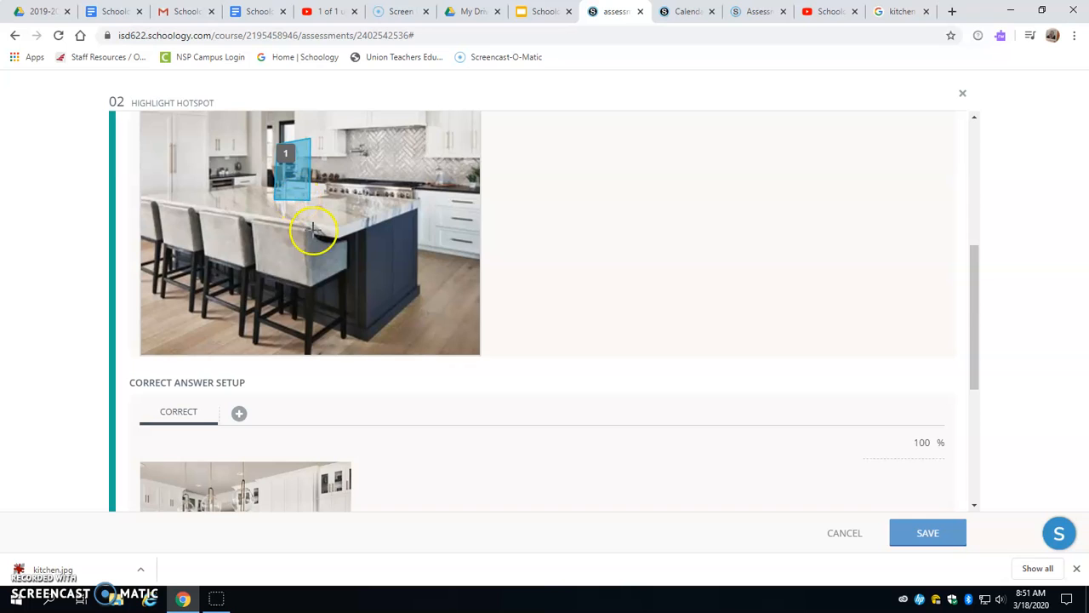
pyautogui.scroll(-2, 389, 370)
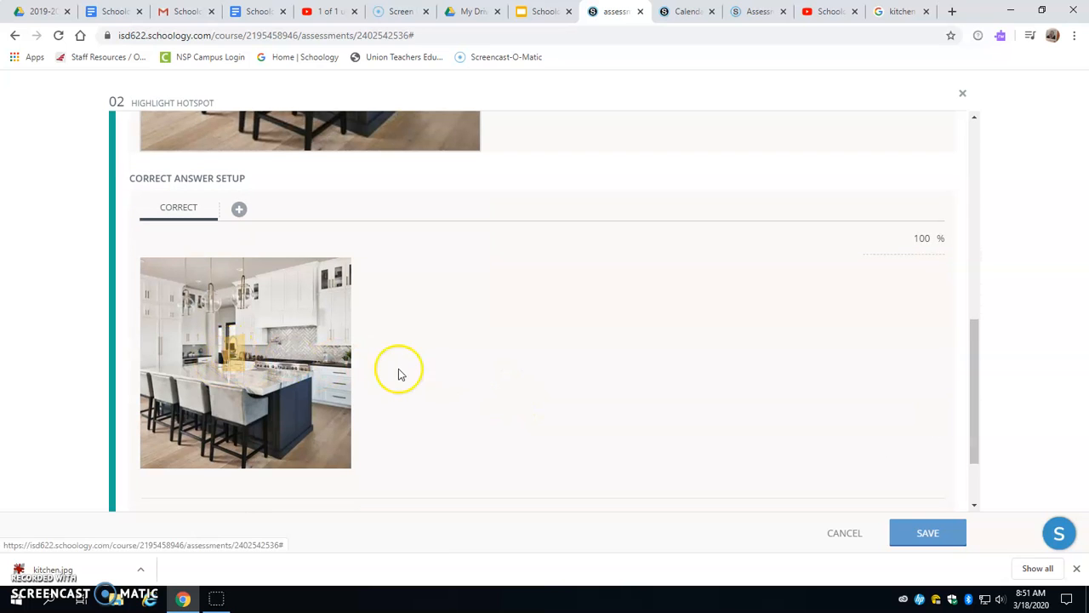
pyautogui.click(241, 350)
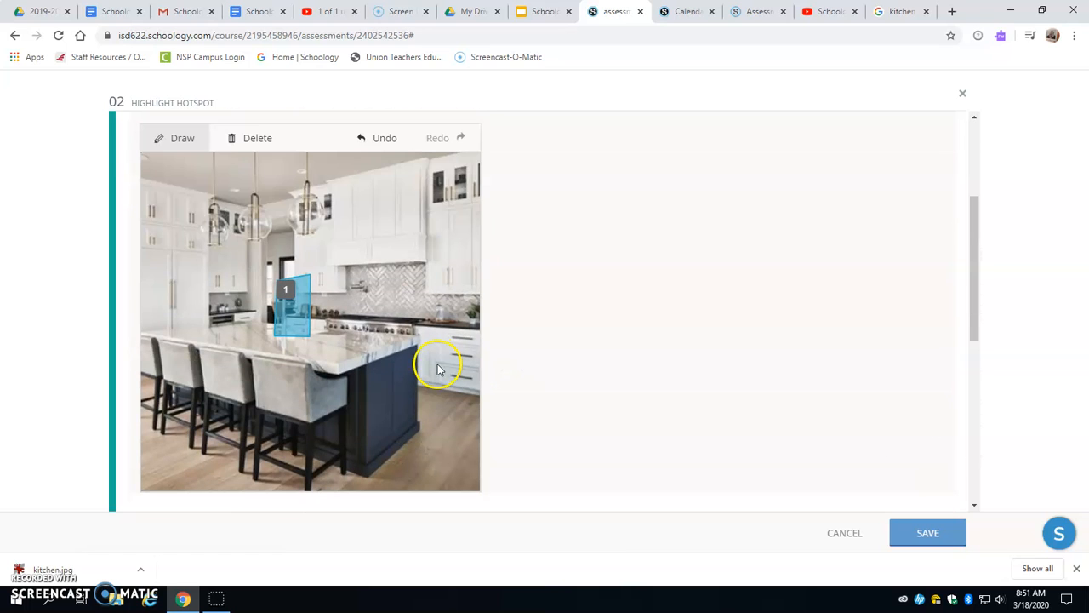
# - Outline hotspots around the rightmost pendant light and the wall faucet above the stove in the kitchen picture
pyautogui.click(285, 196)
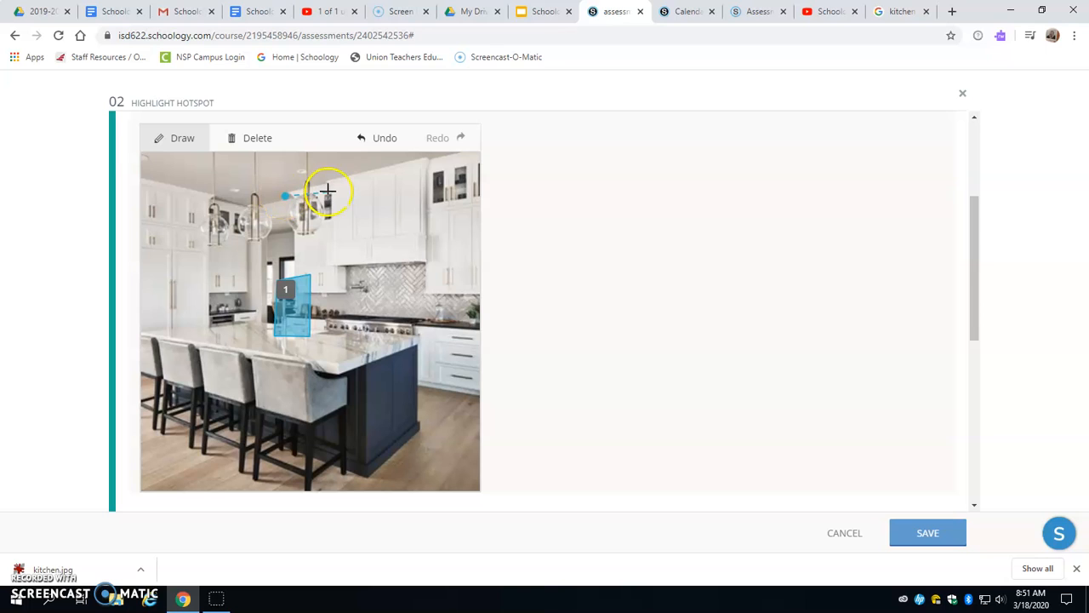
pyautogui.click(325, 241)
pyautogui.click(287, 241)
pyautogui.click(285, 196)
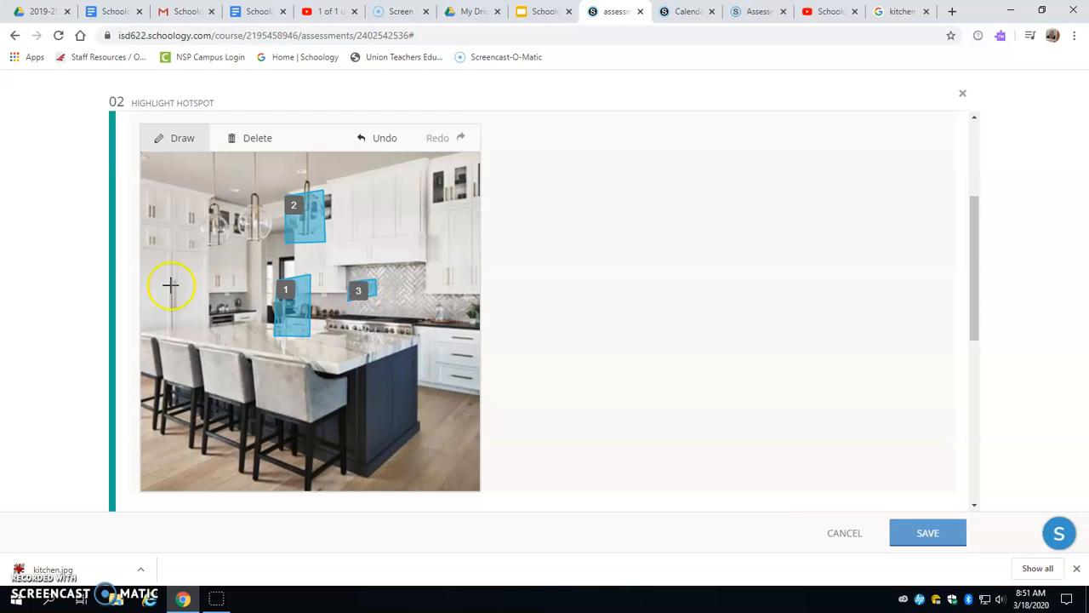
# - Outline the white refrigerator doors at the kitchen picture's left edge as another four-sided hotspot
pyautogui.click(145, 249)
pyautogui.click(206, 251)
pyautogui.click(208, 325)
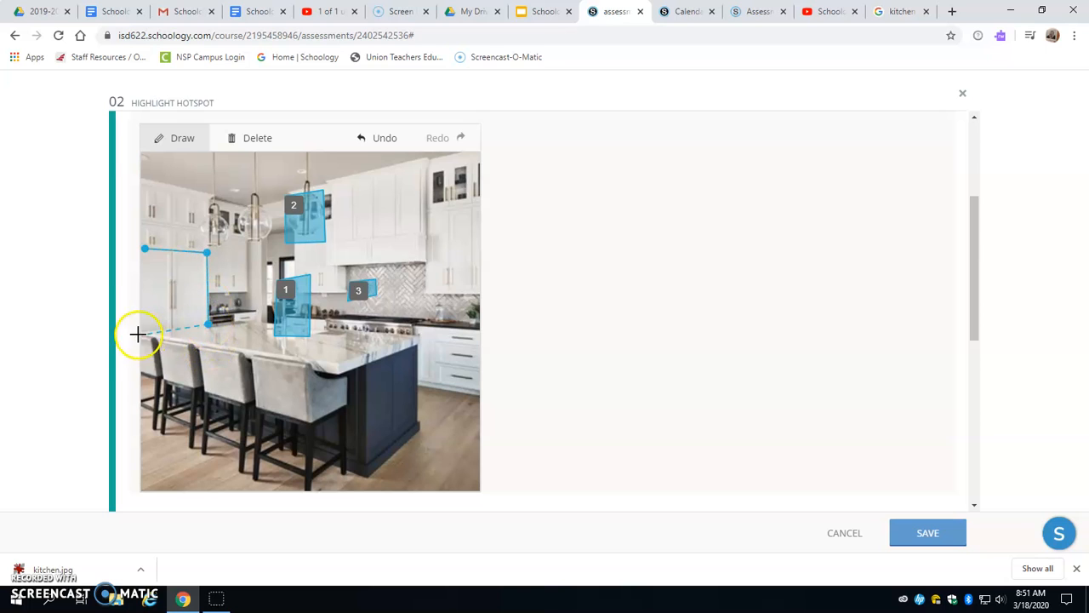
pyautogui.click(141, 330)
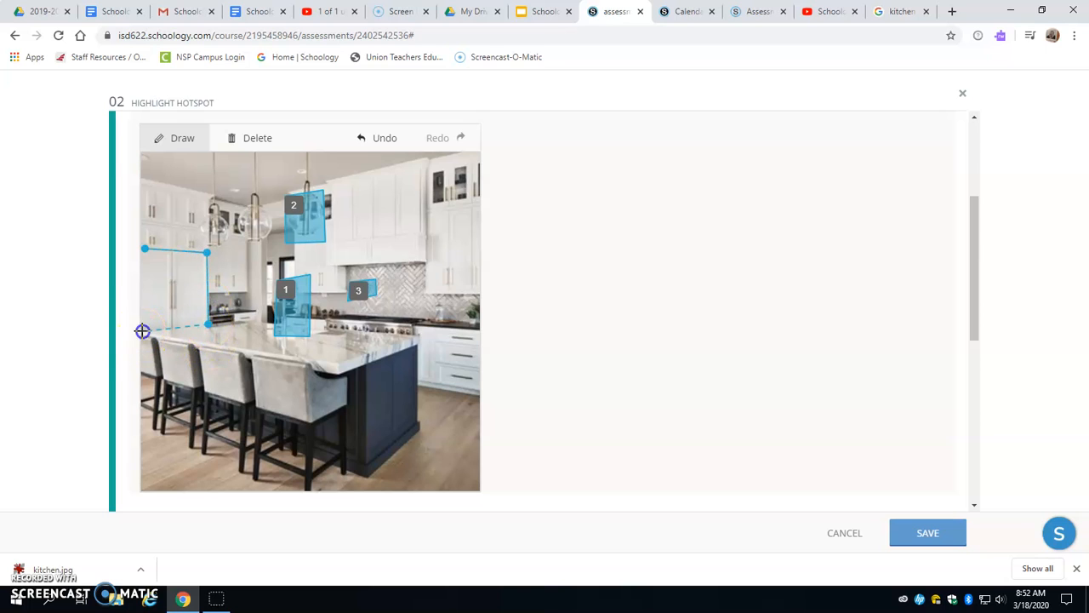
pyautogui.click(144, 249)
# - Check the hotspots in the correct answer setup and close the Highlight Hotspot question without saving
pyautogui.scroll(-4, 517, 379)
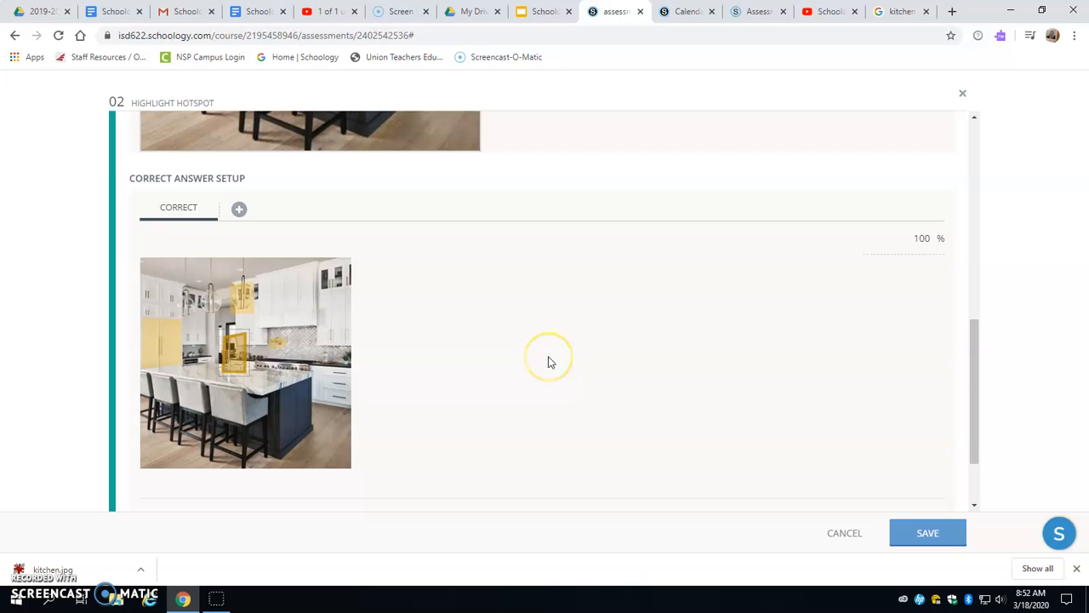
pyautogui.scroll(5, 536, 366)
pyautogui.click(963, 92)
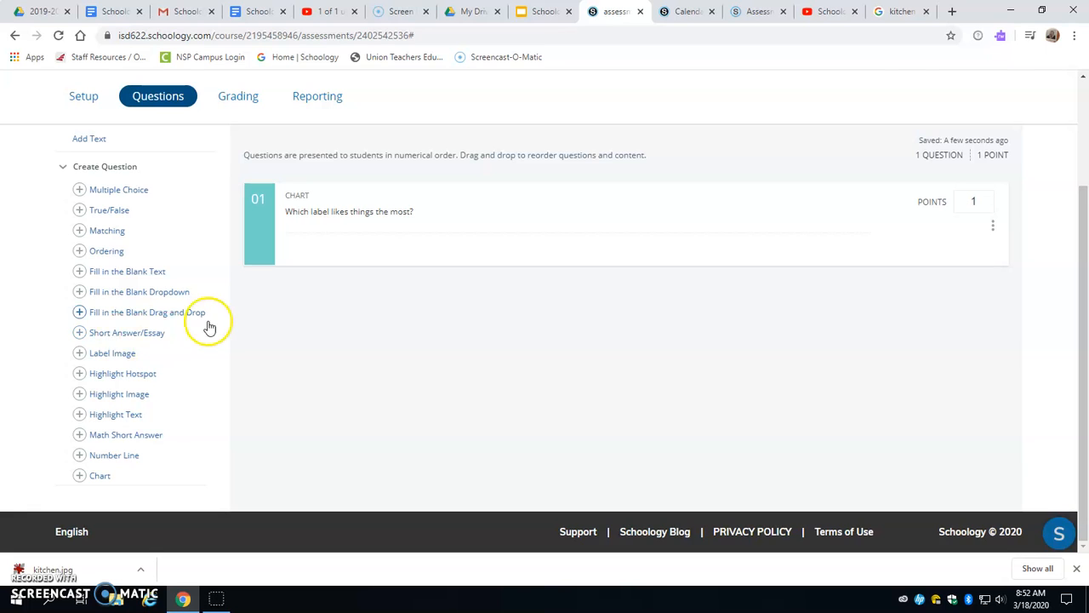
# - Examine the Video Production Premiere Test's grading results by question and by student, ending on the by-question view
pyautogui.scroll(2, 213, 326)
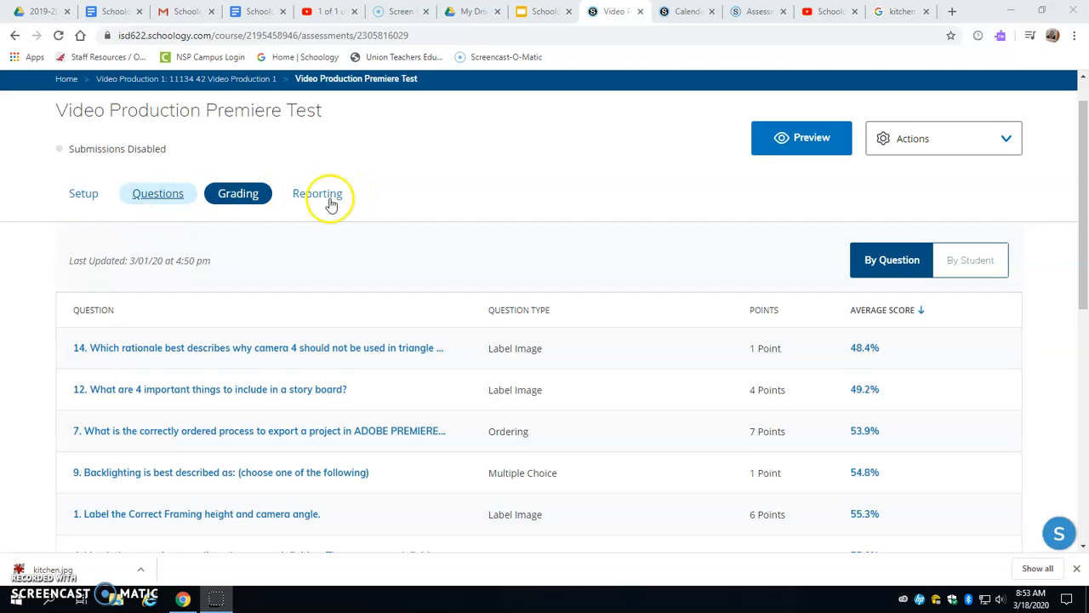
pyautogui.click(803, 146)
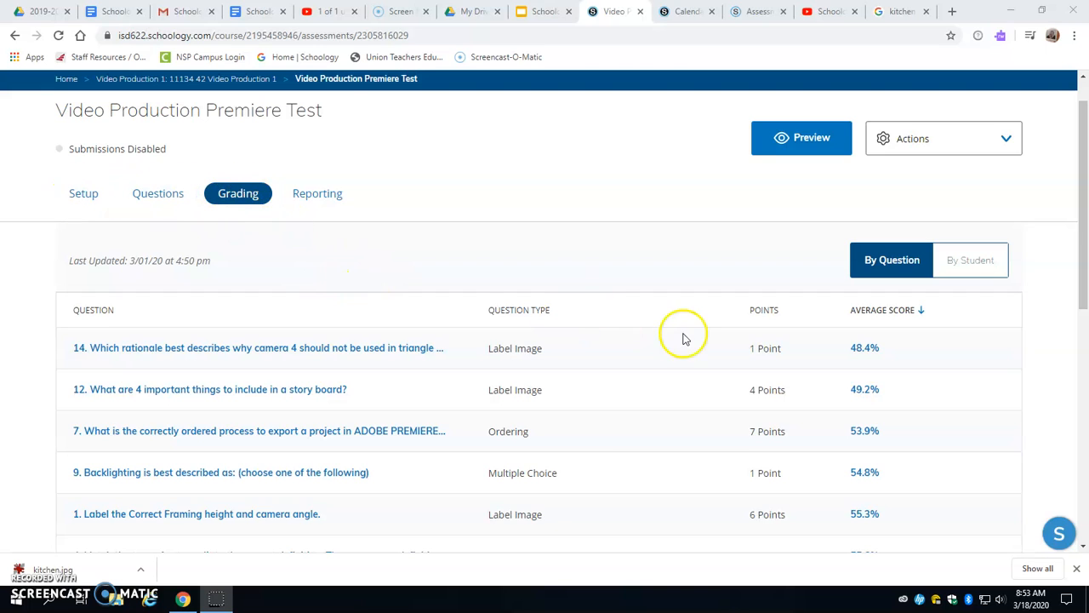
pyautogui.scroll(-2, 447, 309)
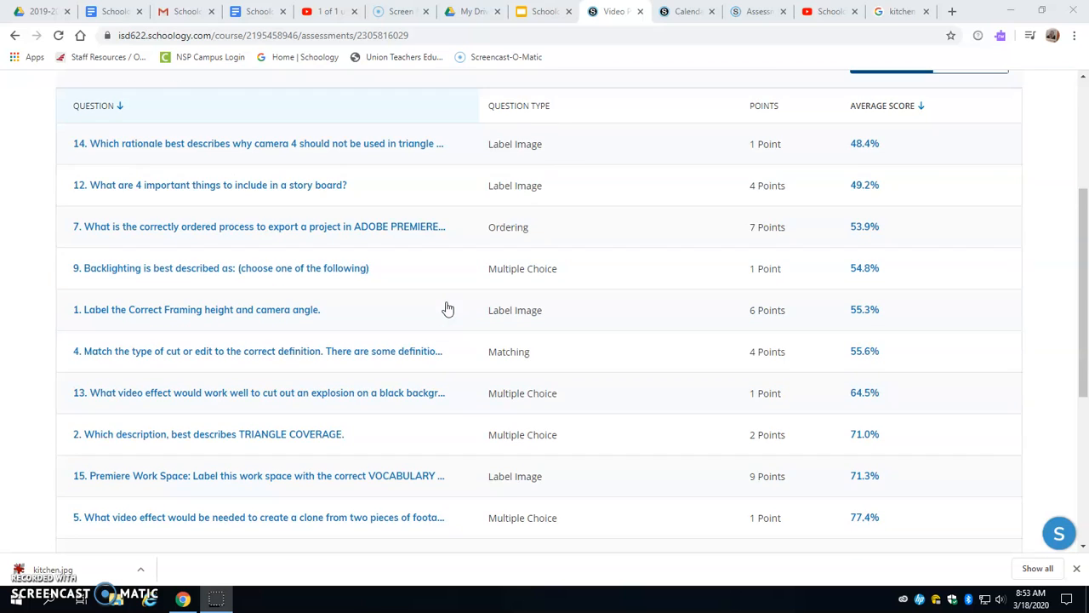
pyautogui.scroll(1, 447, 309)
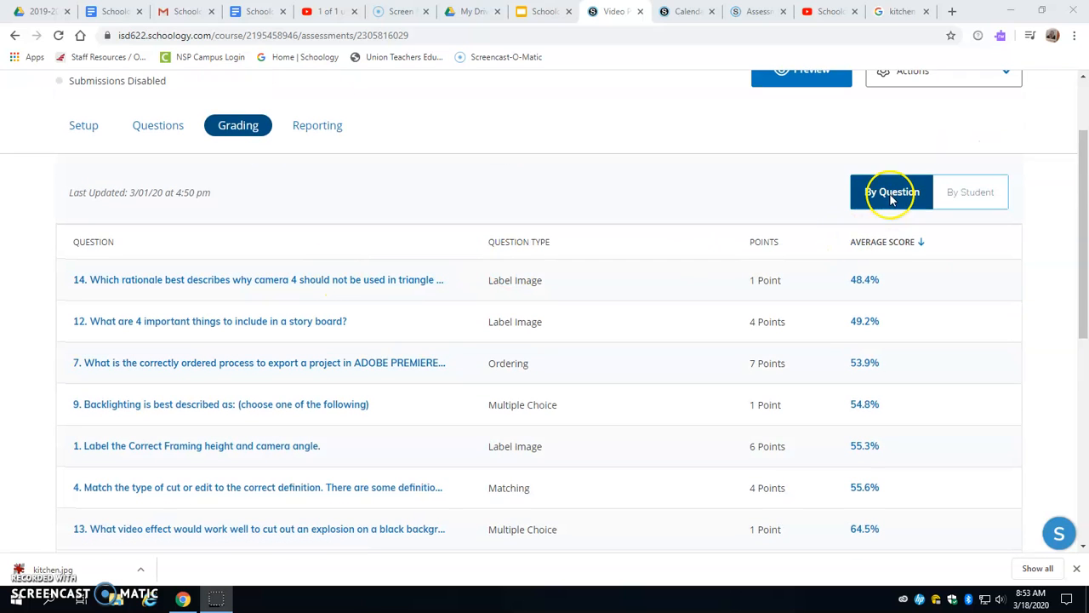
pyautogui.click(970, 194)
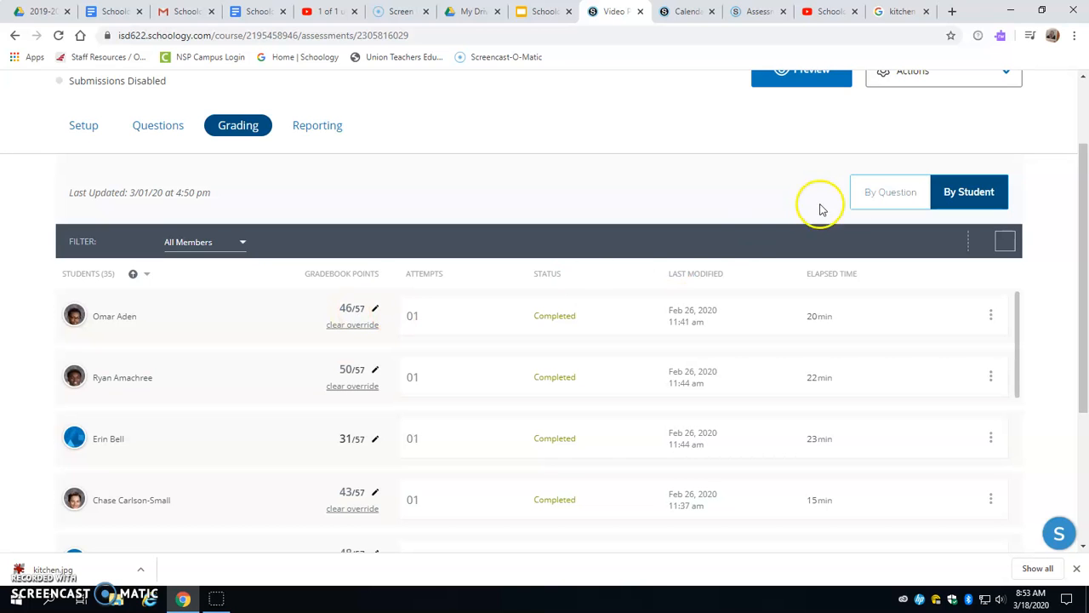
pyautogui.click(905, 198)
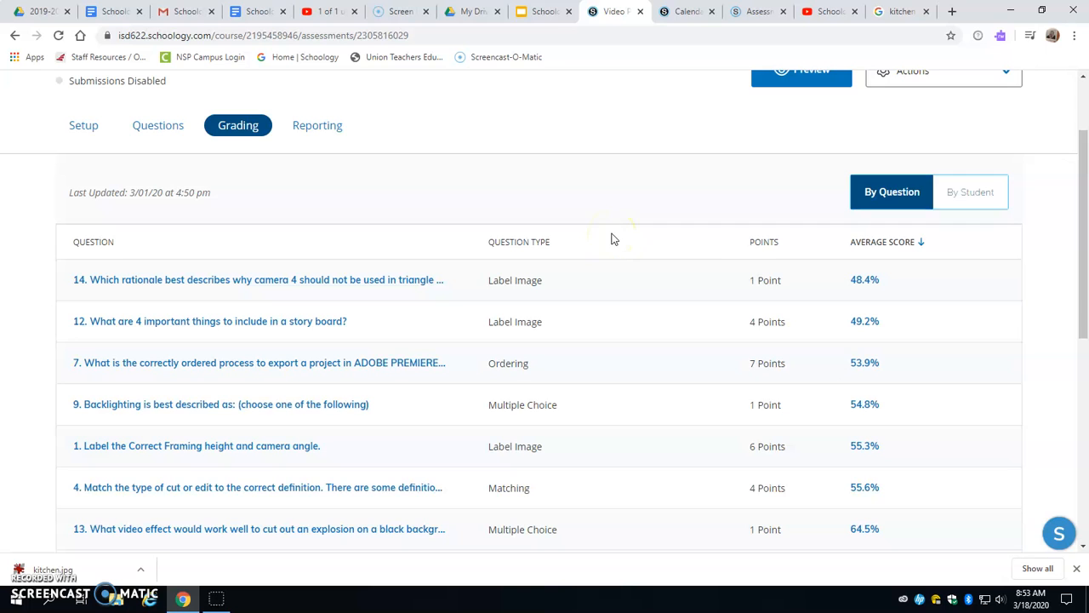
# - Open question 11 about using lots of short clips from the grading list and examine the students' answers and scores
pyautogui.scroll(-1, 611, 239)
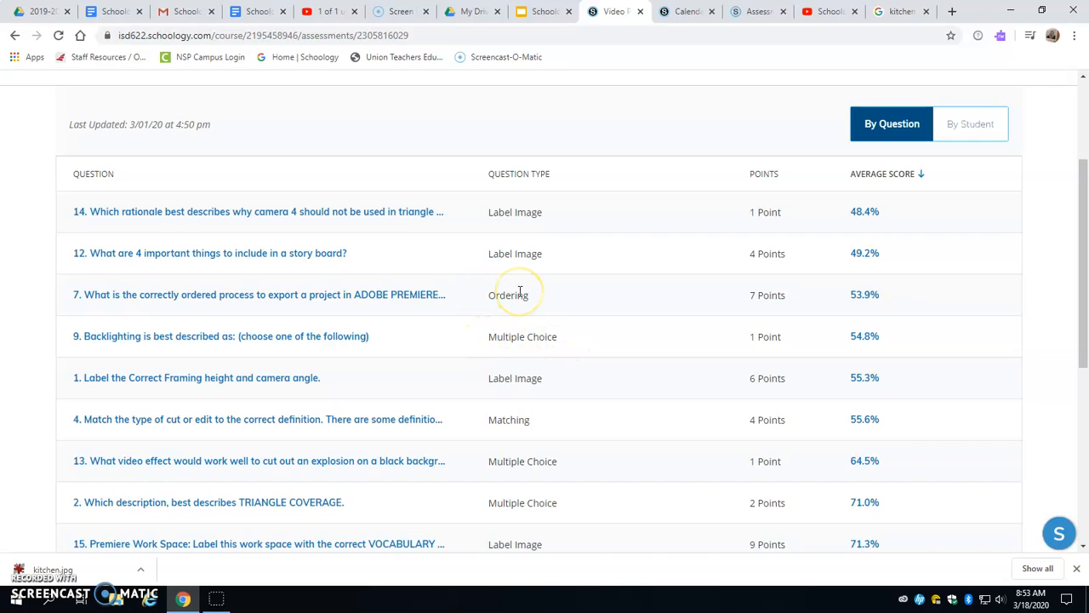
pyautogui.scroll(-4, 520, 293)
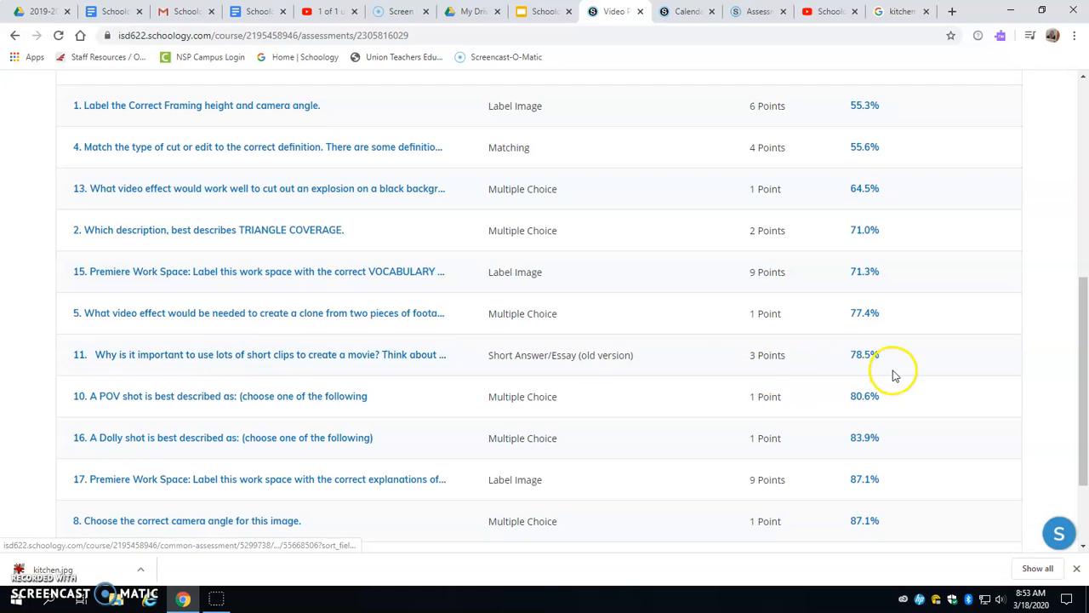
pyautogui.click(252, 360)
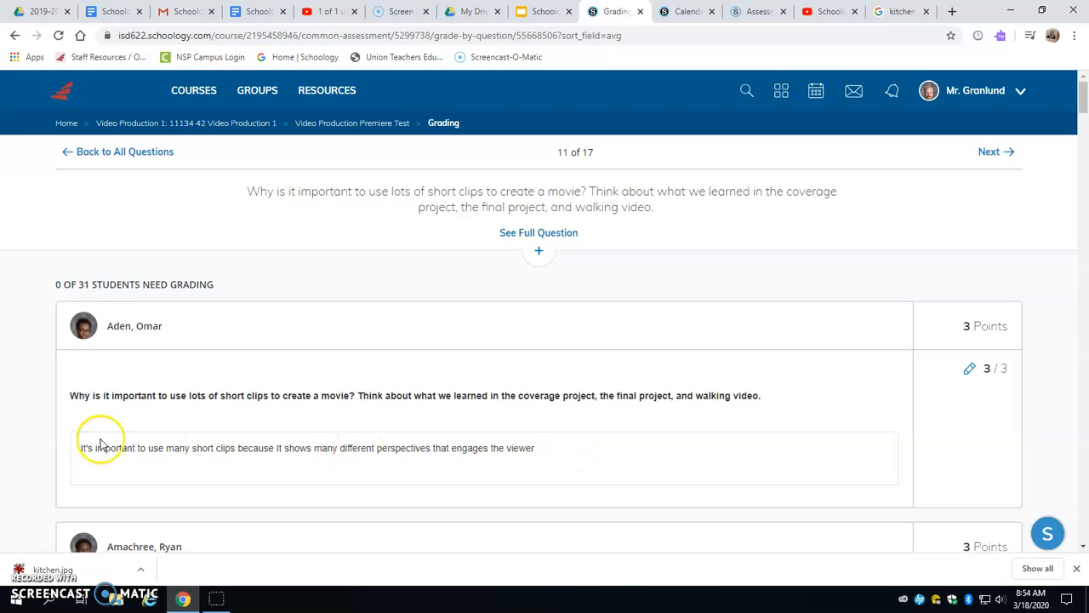
pyautogui.scroll(-5, 936, 370)
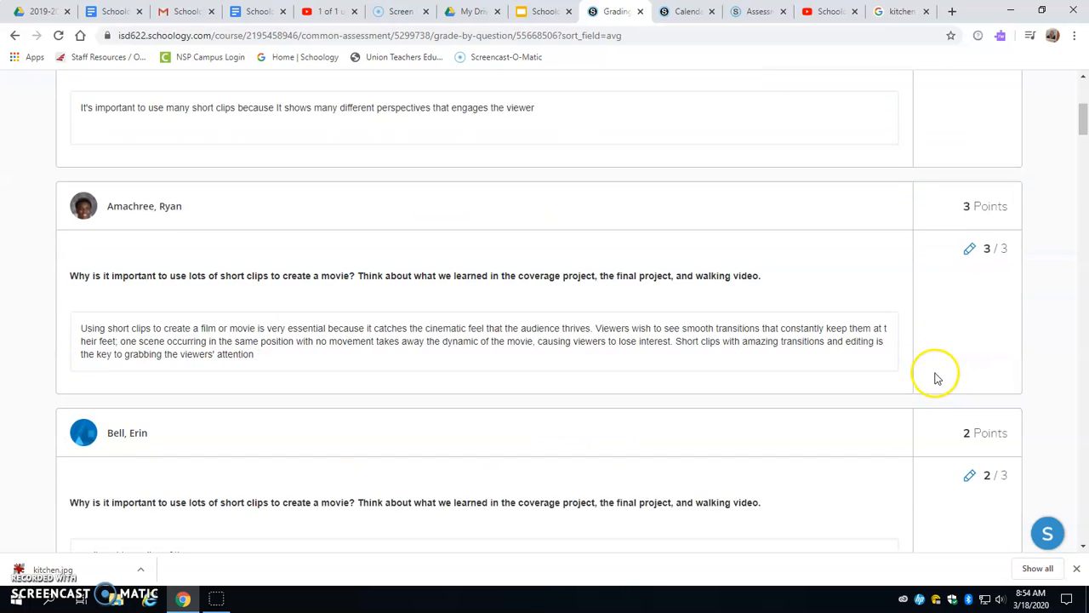
pyautogui.scroll(-2, 713, 360)
pyautogui.scroll(4, 712, 358)
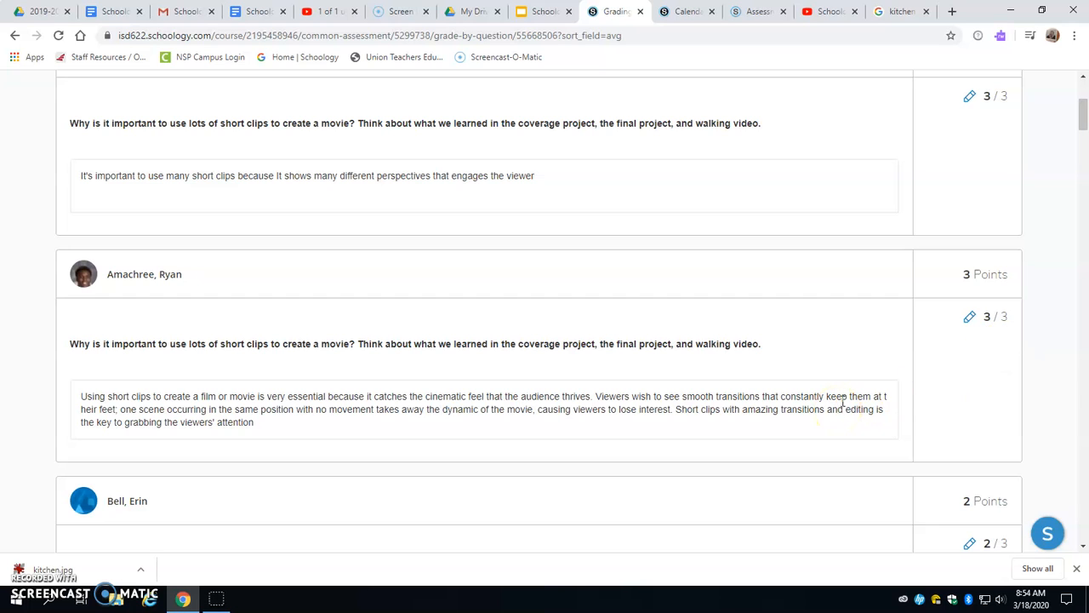
pyautogui.scroll(3, 859, 383)
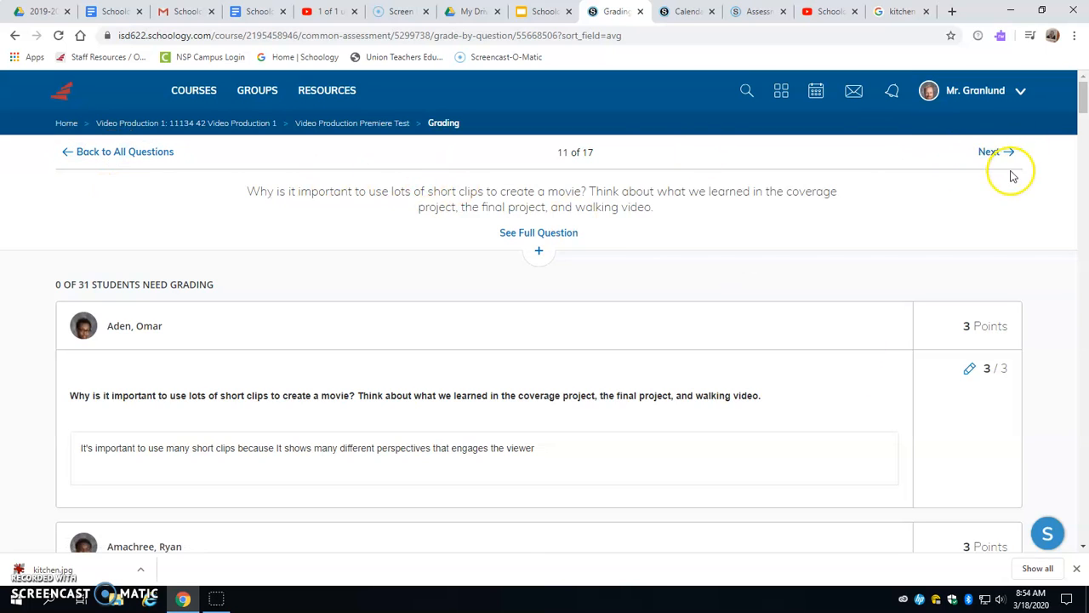
# - Return to the Video Production Premiere Test and examine its report of average score and score distribution
pyautogui.click(349, 122)
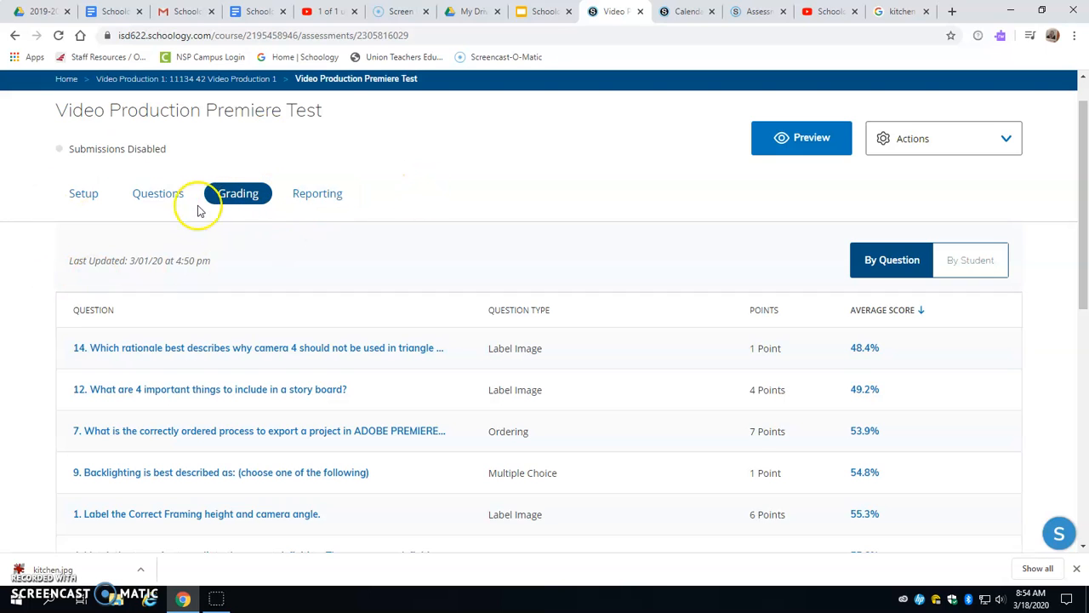
pyautogui.click(330, 203)
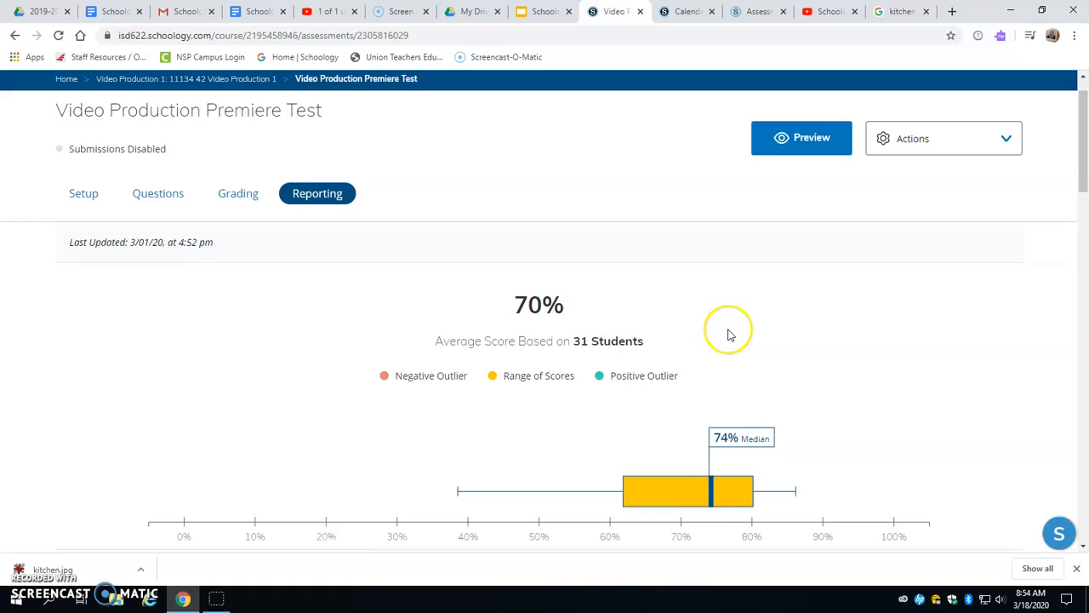
pyautogui.scroll(-3, 729, 332)
pyautogui.scroll(3, 729, 332)
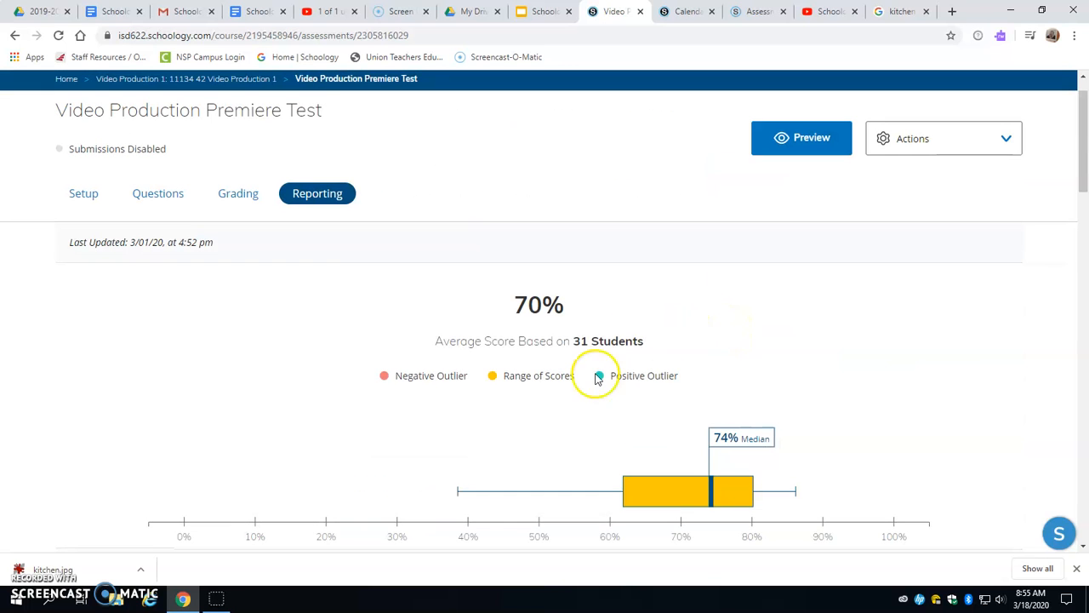